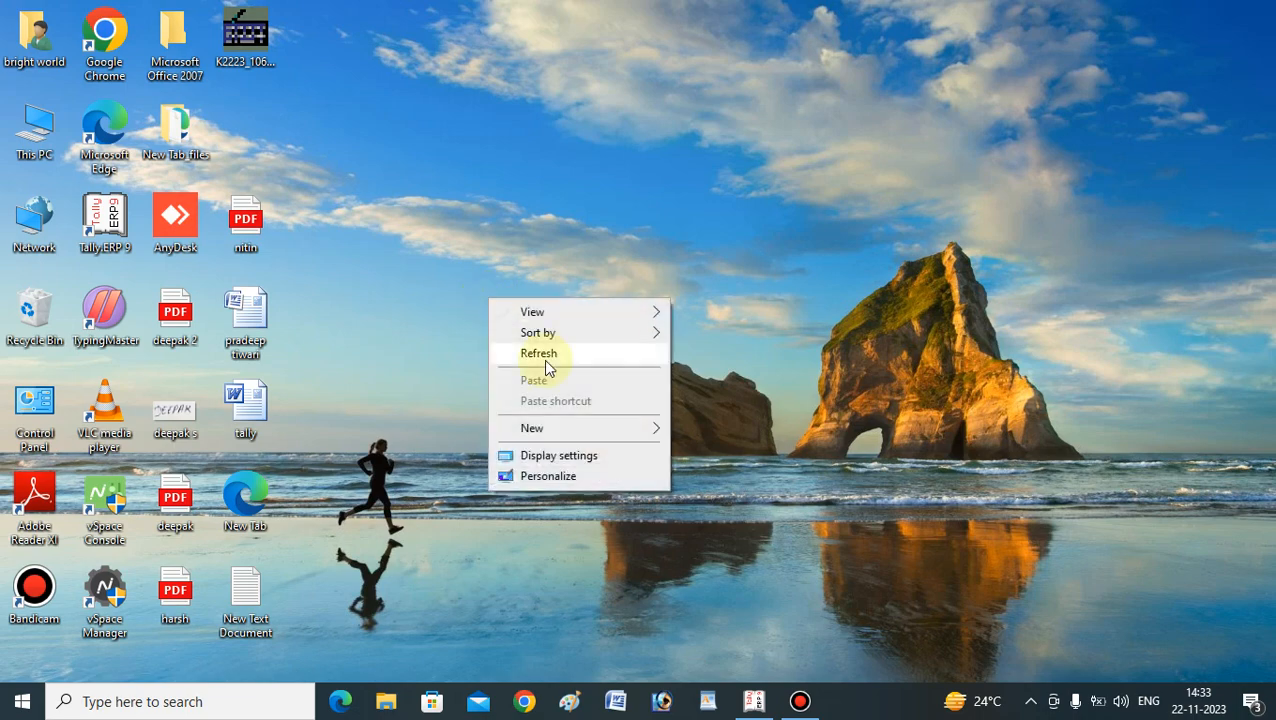
{"action": "left_click", "coordinate": [545, 362]}
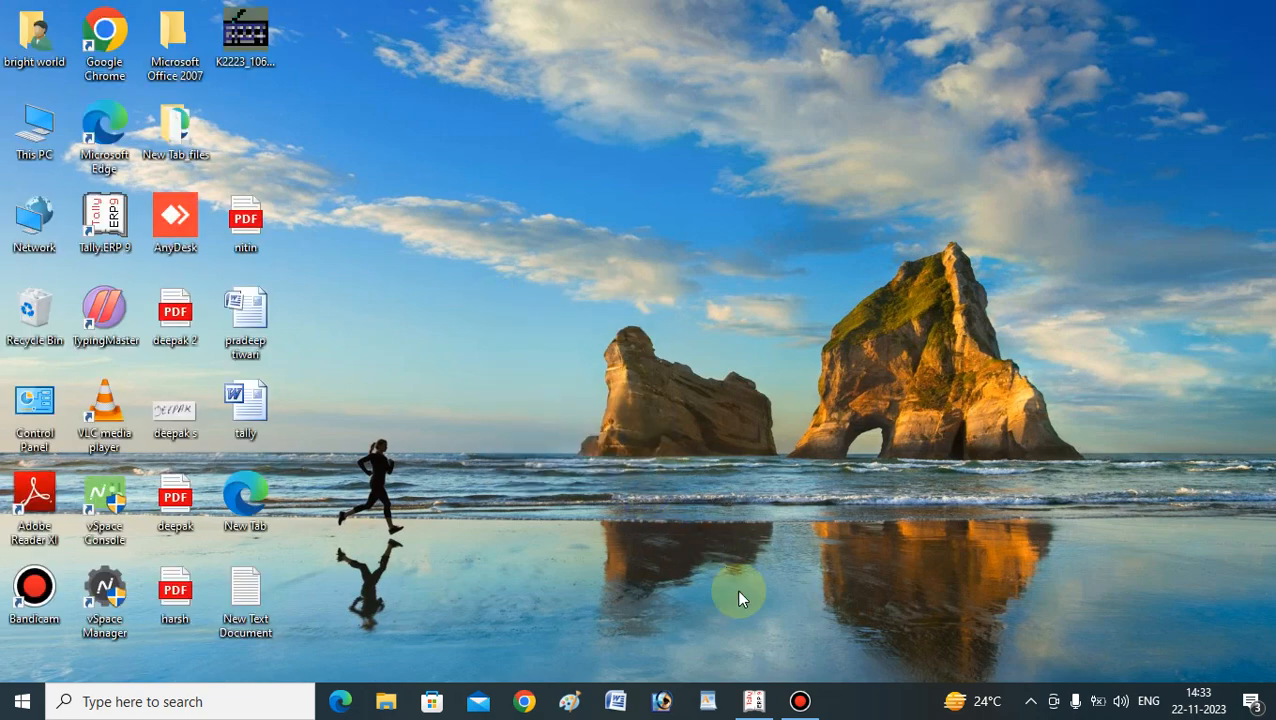
{"action": "right_click", "coordinate": [713, 507]}
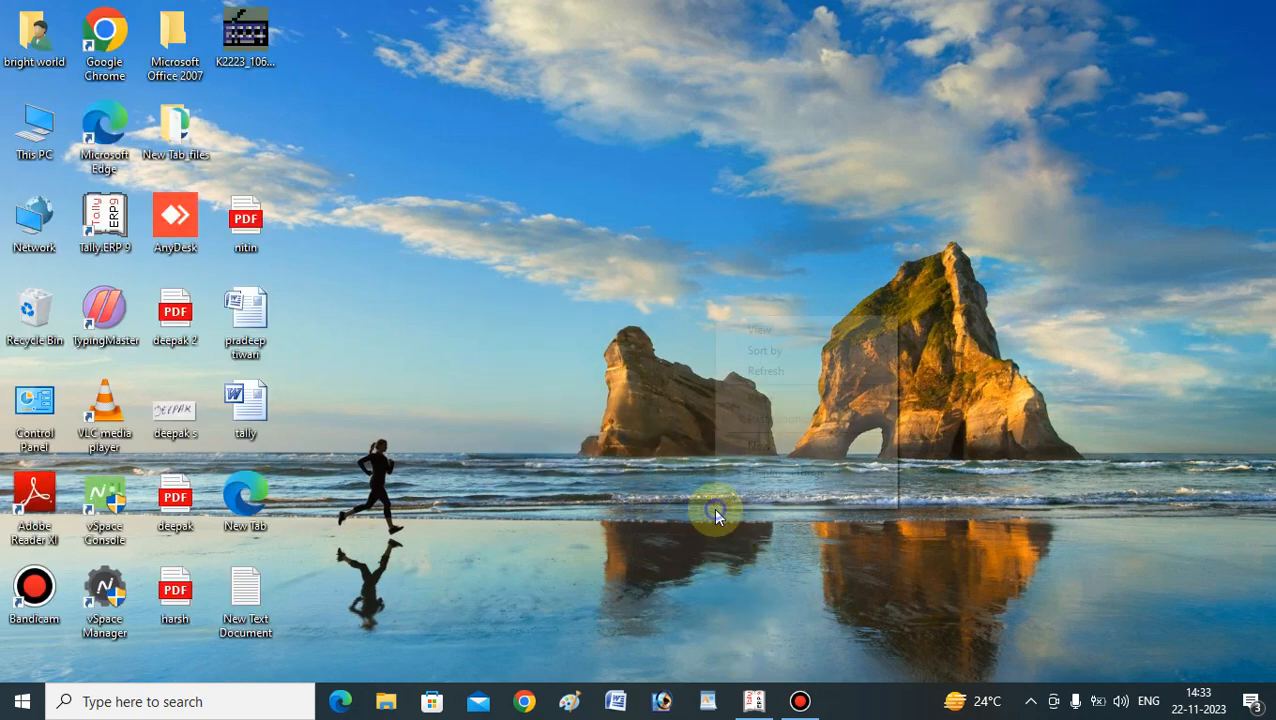
{"action": "left_click", "coordinate": [752, 371]}
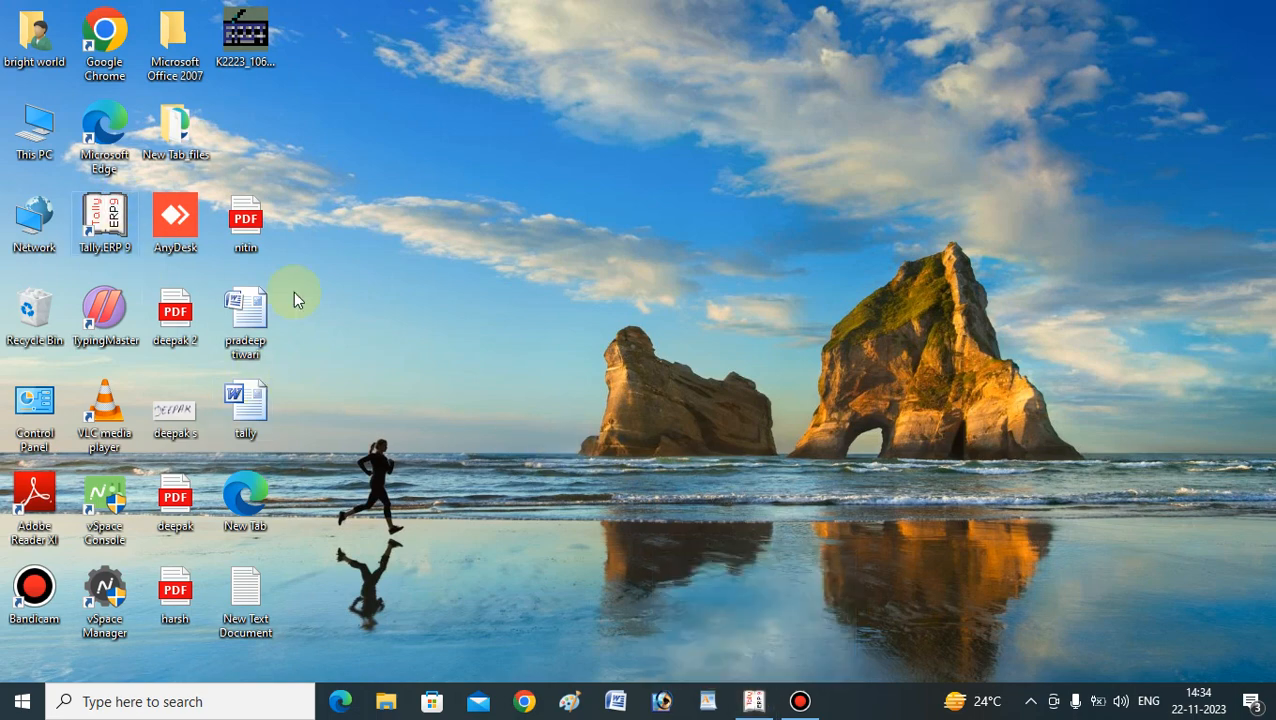
Switch to the running Tally.ERP 9 window.
{"action": "left_click", "coordinate": [754, 701]}
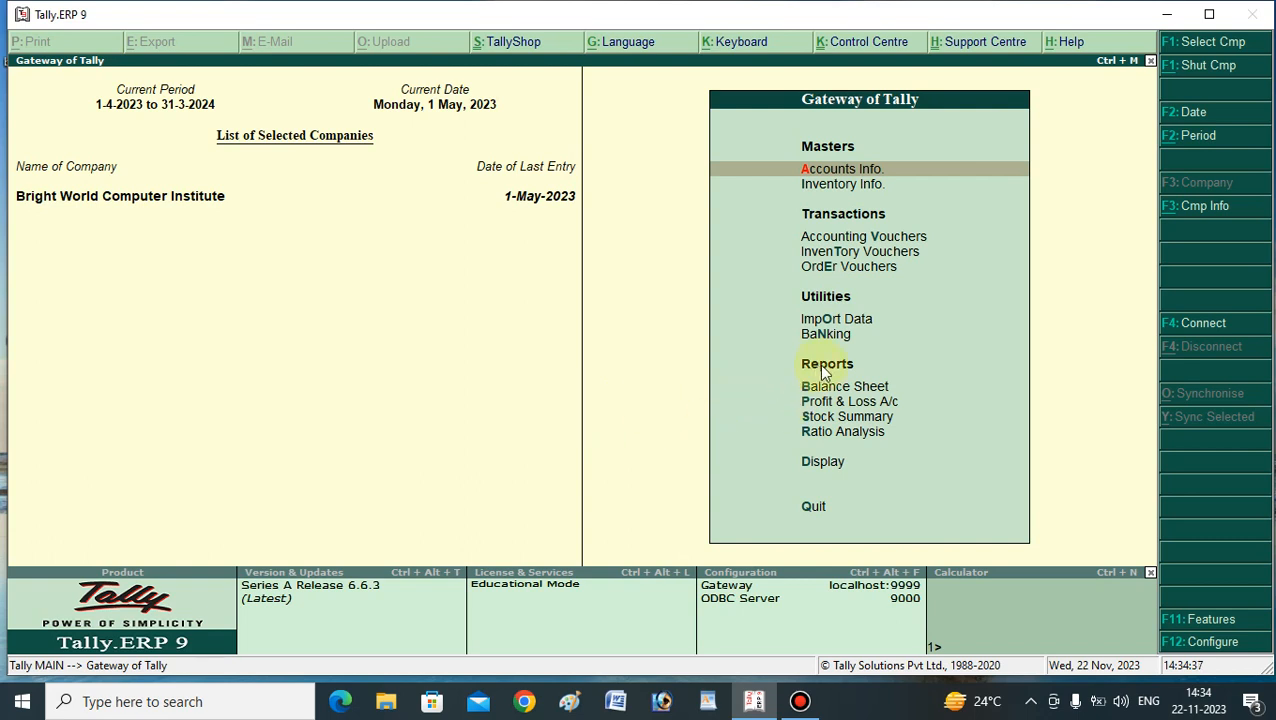
{"action": "left_click", "coordinate": [842, 238]}
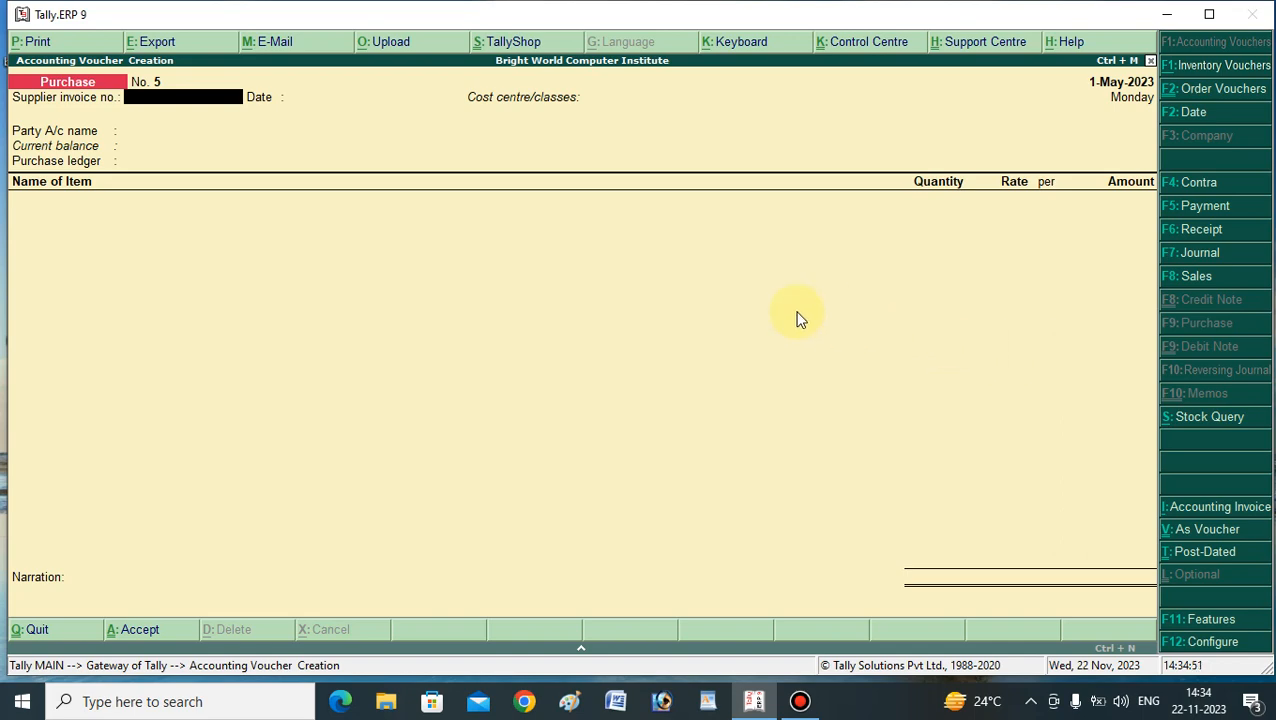
{"action": "key", "text": "F11"}
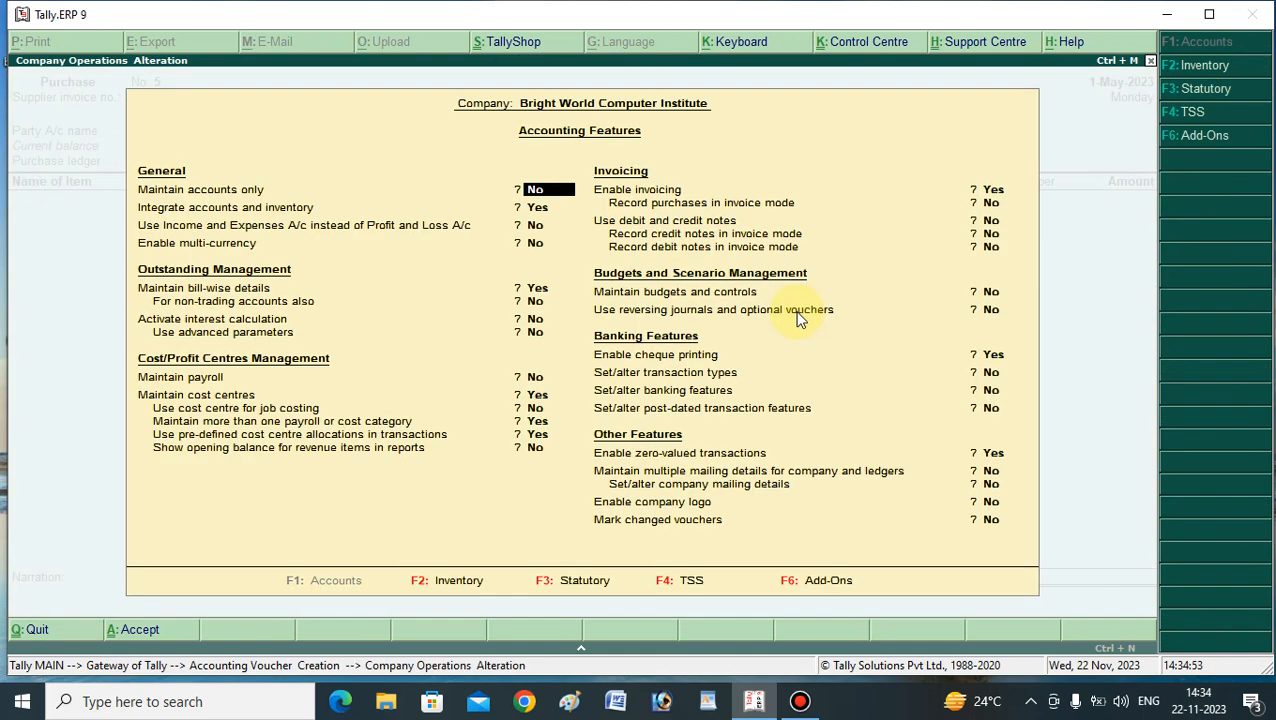
{"action": "key", "text": "Escape"}
{"action": "key", "text": "Return"}
{"action": "key", "text": "Escape"}
{"action": "key", "text": "Return"}
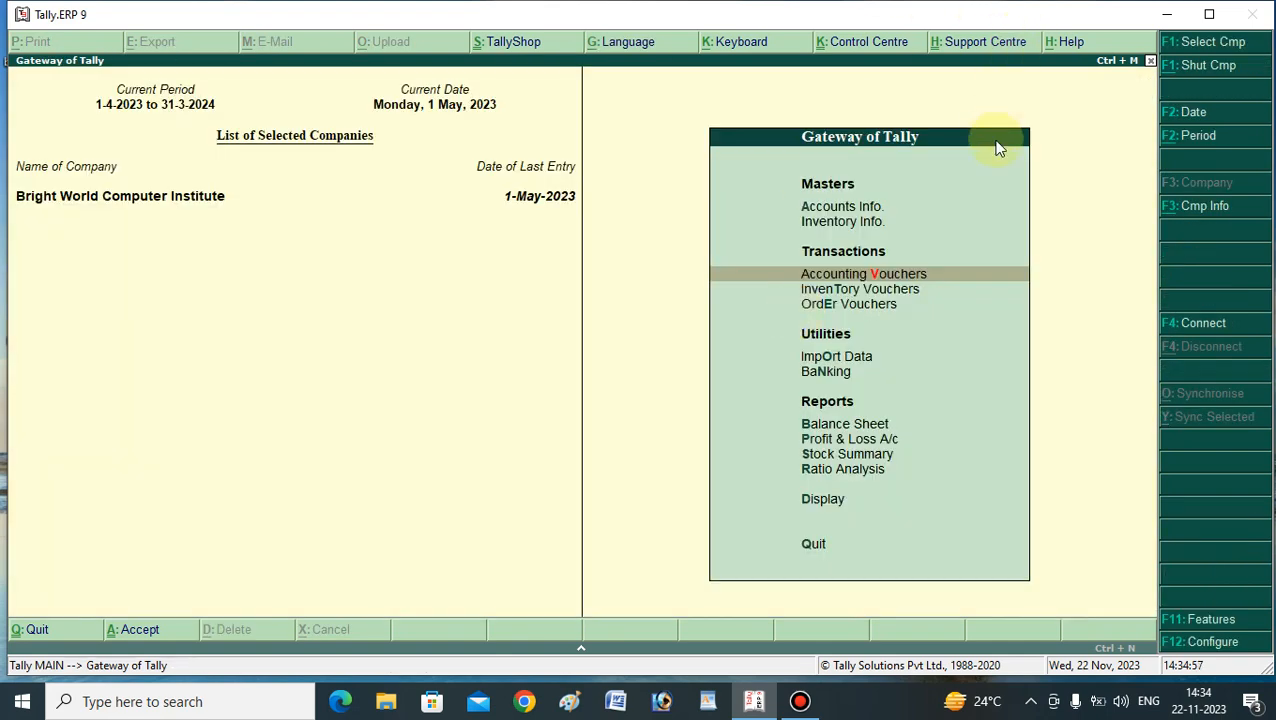
Open the inventory features of the company Bright World Computer Institute for alteration.
{"action": "key", "text": "F11"}
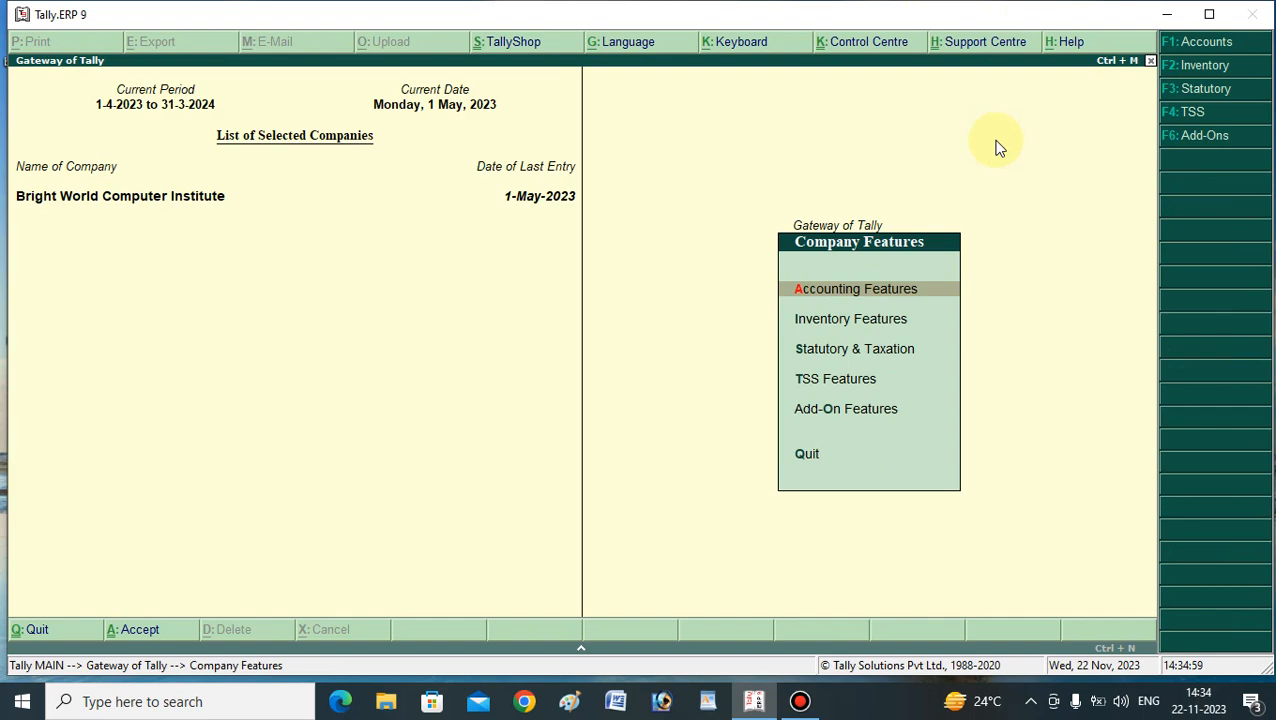
{"action": "key", "text": "Return"}
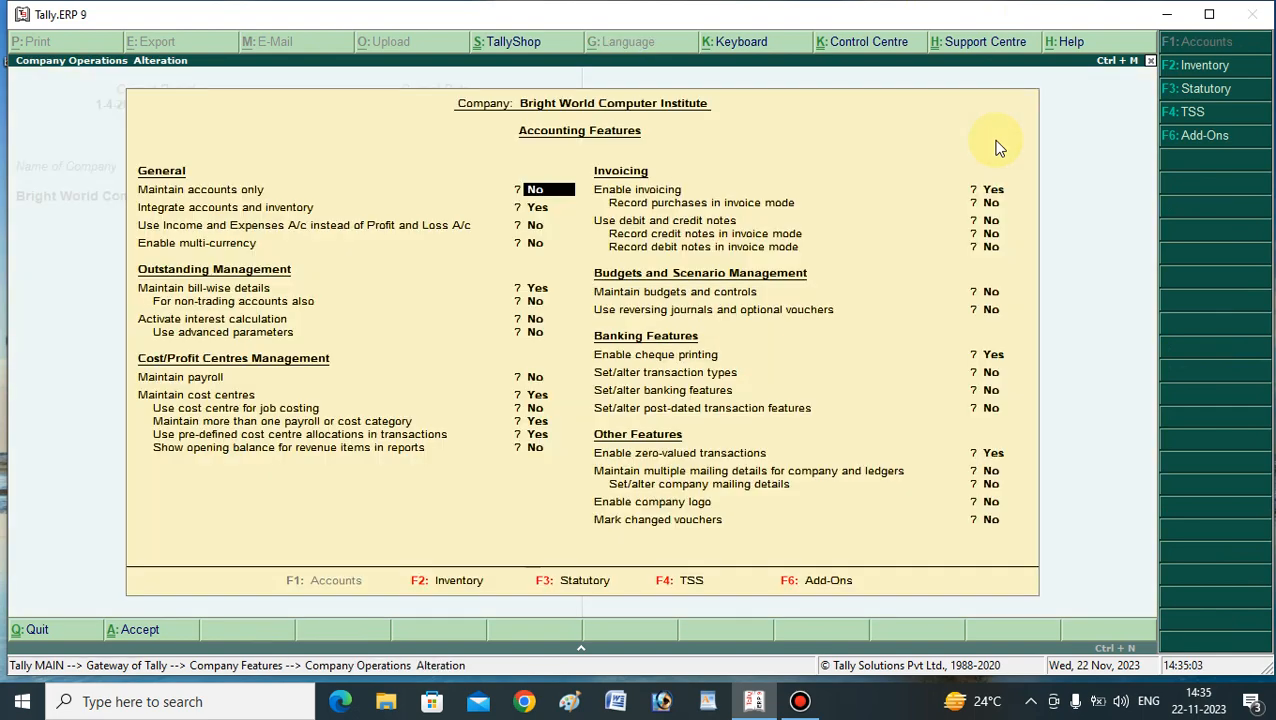
{"action": "key", "text": "F2"}
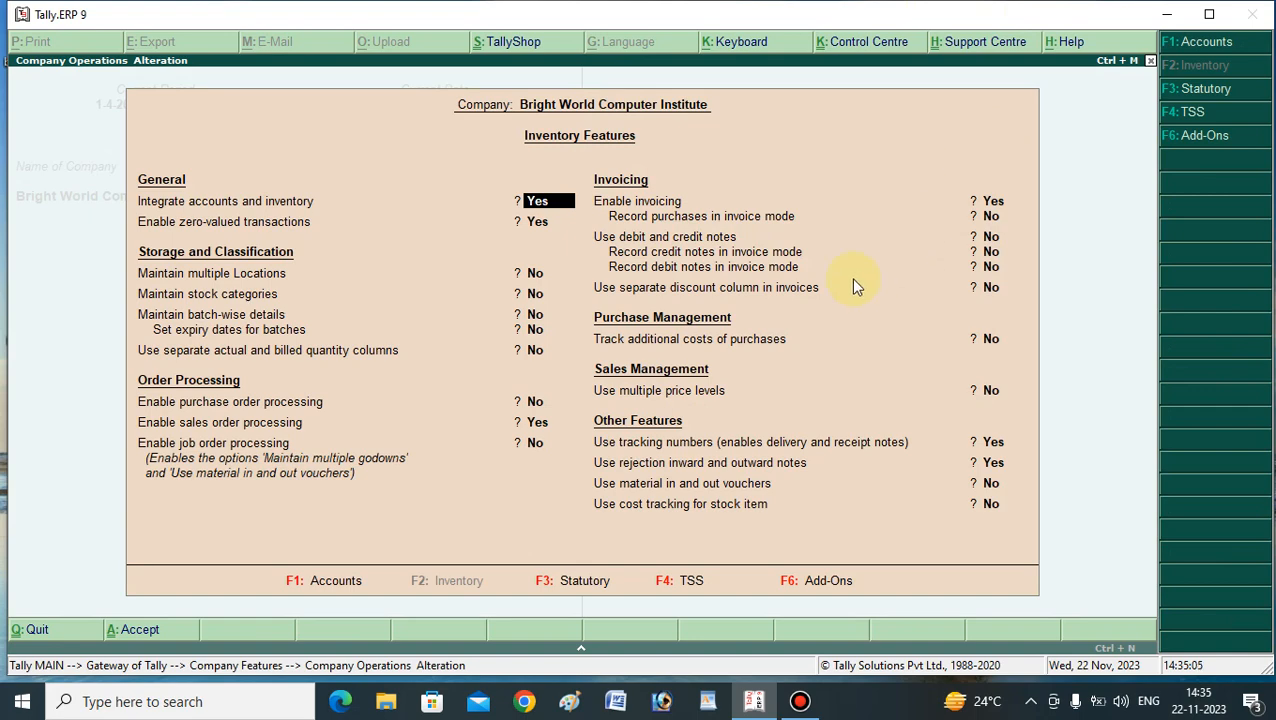
Enable the use of debit and credit notes, and set both credit notes and debit notes to be recorded in invoice mode.
{"action": "left_click", "coordinate": [701, 241]}
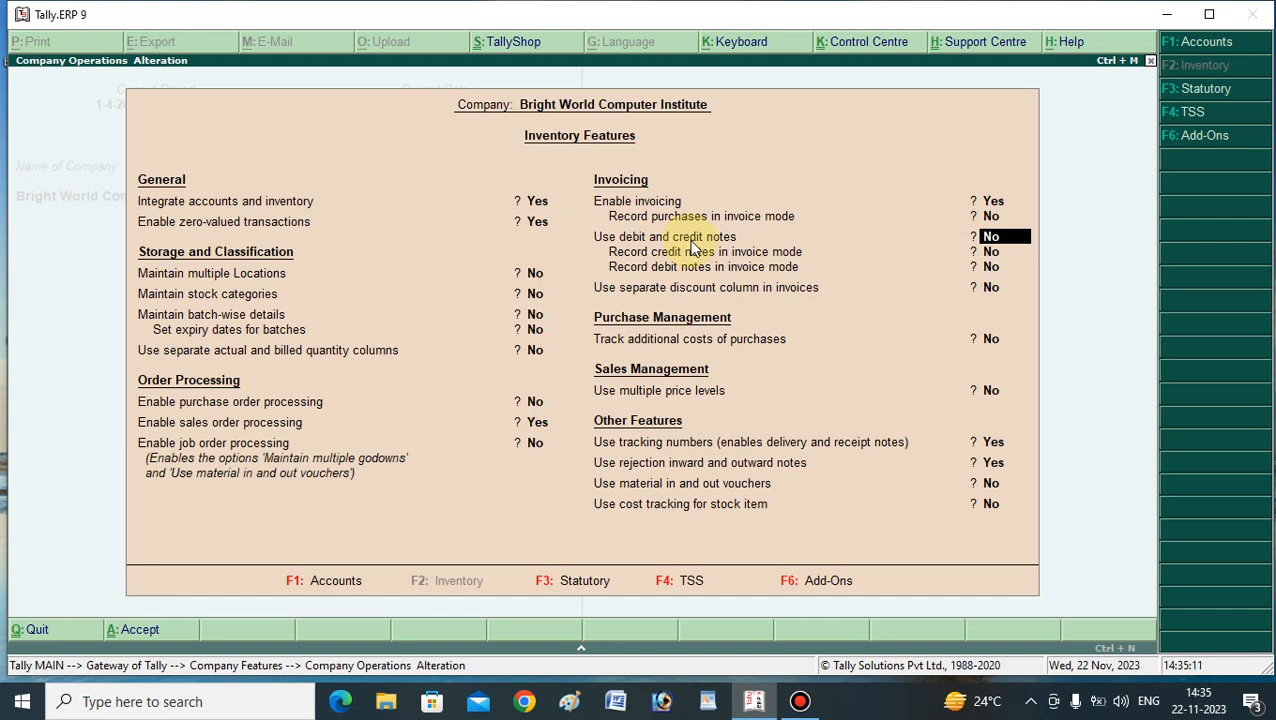
{"action": "type", "text": "y"}
{"action": "key", "text": "Return"}
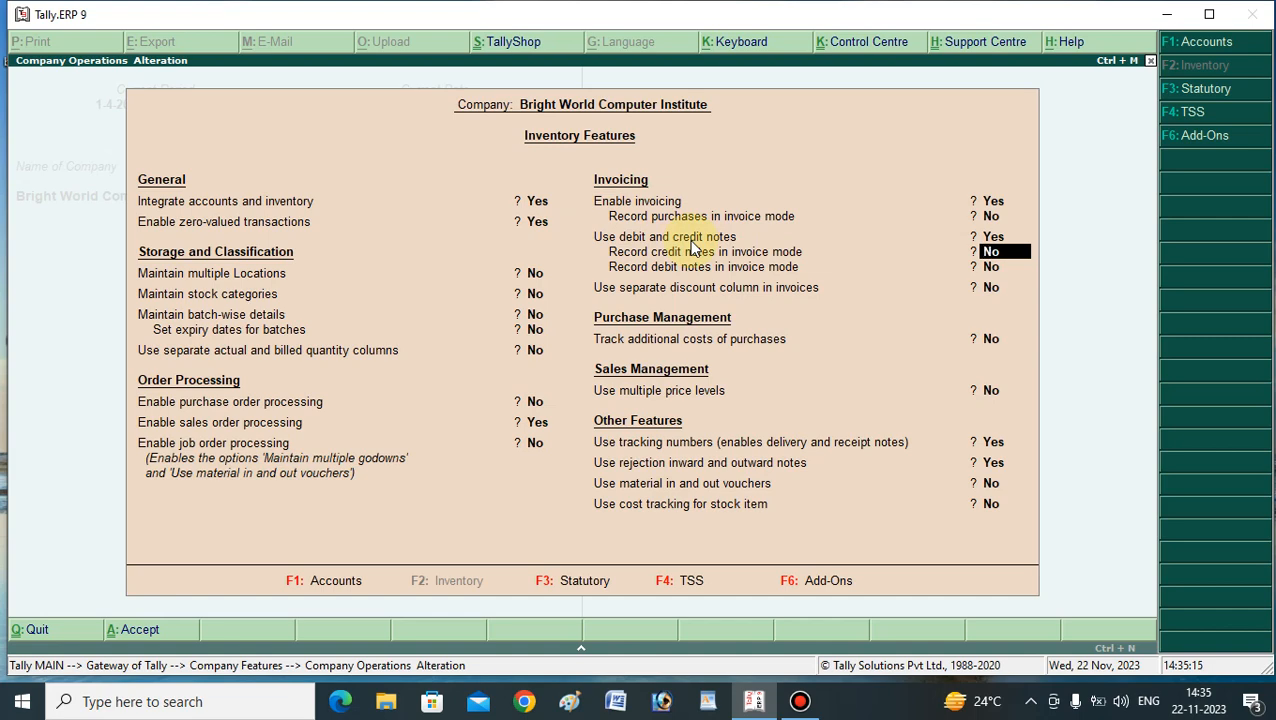
{"action": "type", "text": "y"}
{"action": "key", "text": "Return"}
{"action": "type", "text": "y"}
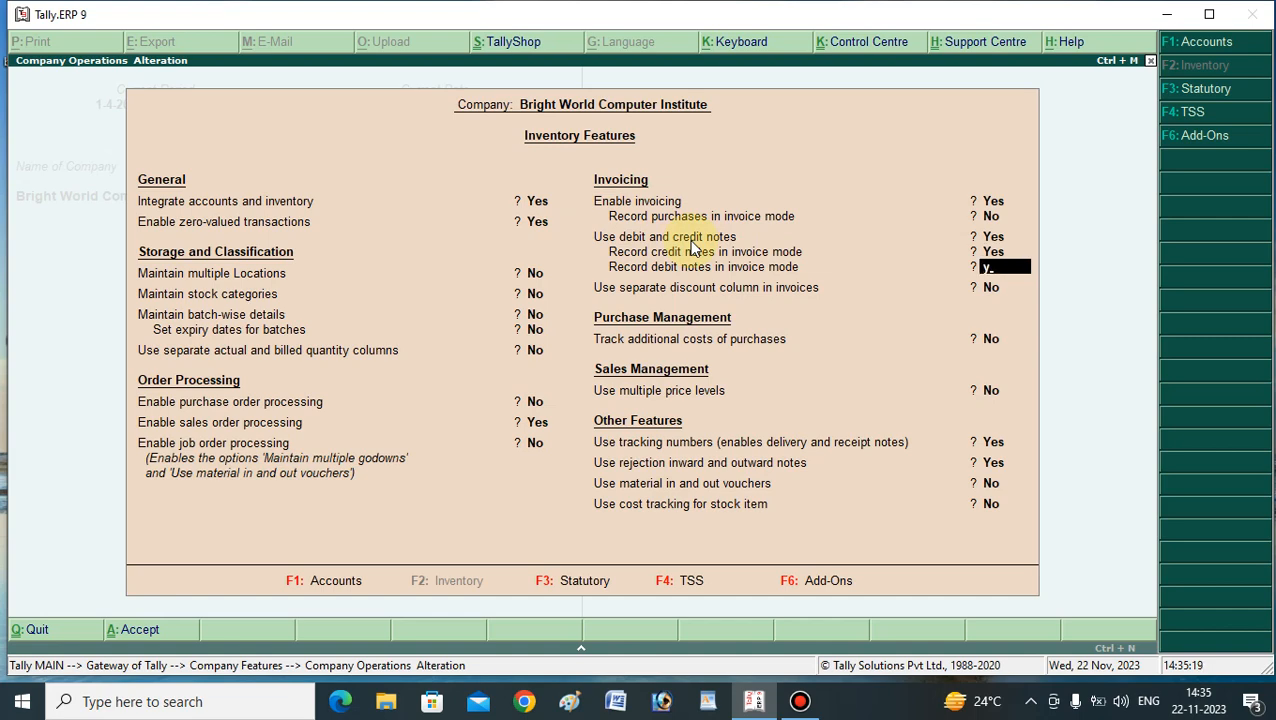
{"action": "key", "text": "Return"}
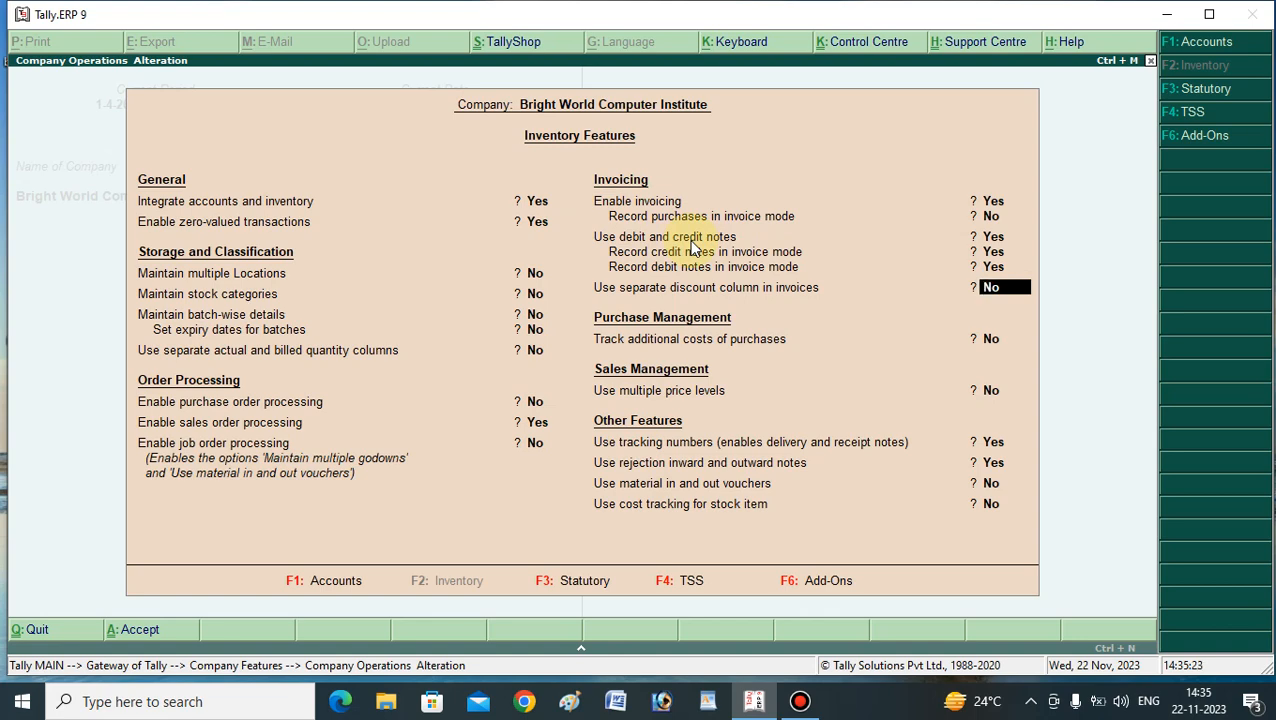
Keep the remaining inventory feature settings, accept the alteration and return to the Gateway of Tally.
{"action": "key", "text": "Return"}
{"action": "key", "text": "Return"}
{"action": "key", "text": "Return"}
{"action": "key", "text": "Return"}
{"action": "key", "text": "Return"}
{"action": "key", "text": "Return"}
{"action": "key", "text": "Return"}
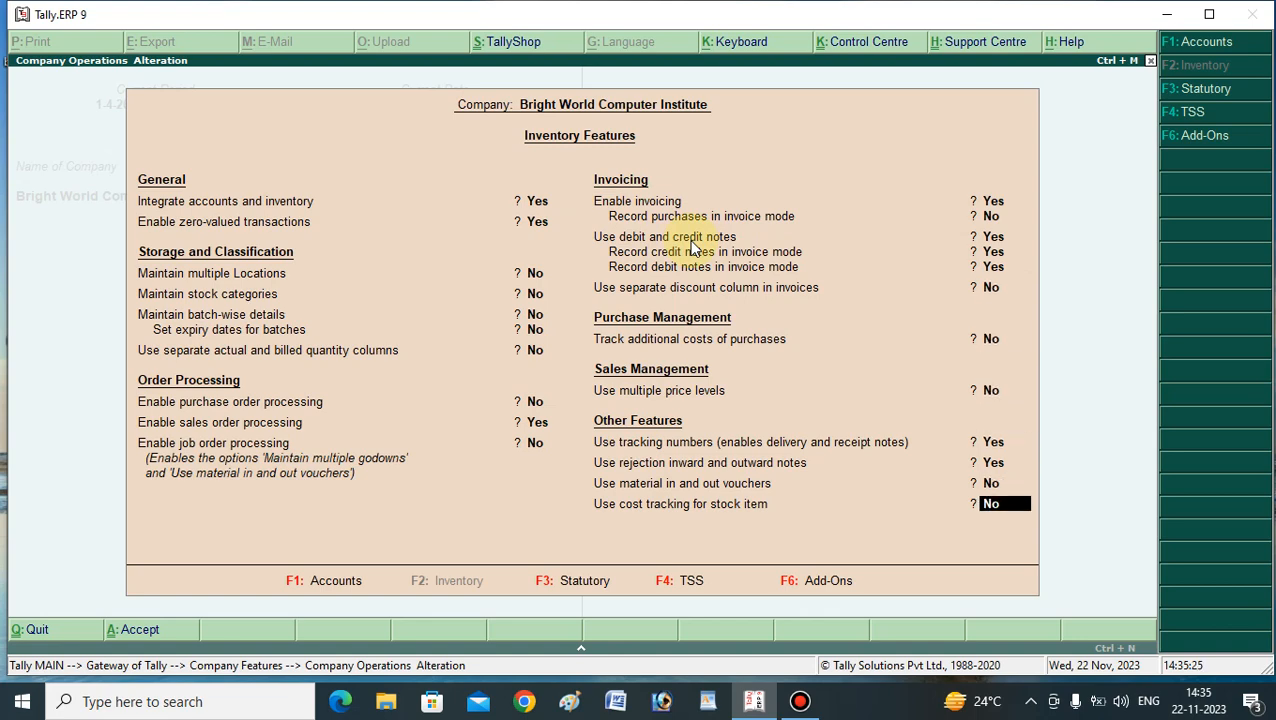
{"action": "left_click", "coordinate": [690, 239]}
{"action": "key", "text": "Return"}
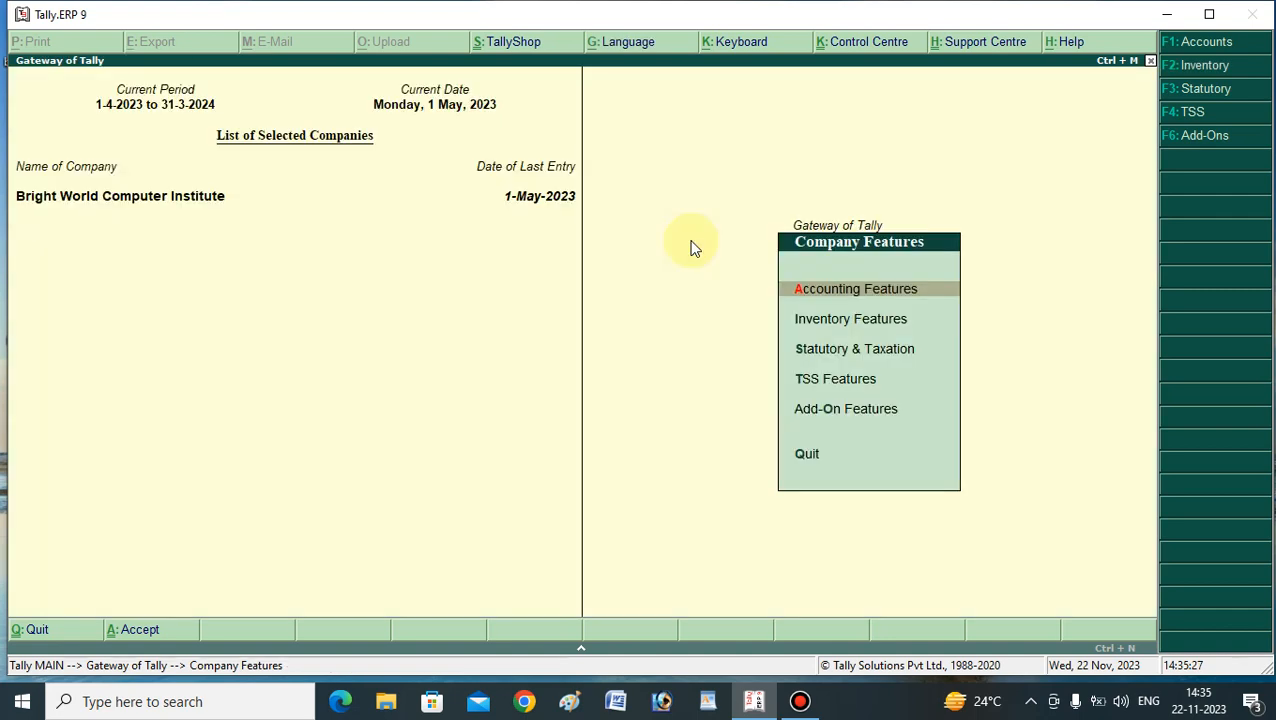
{"action": "key", "text": "Escape"}
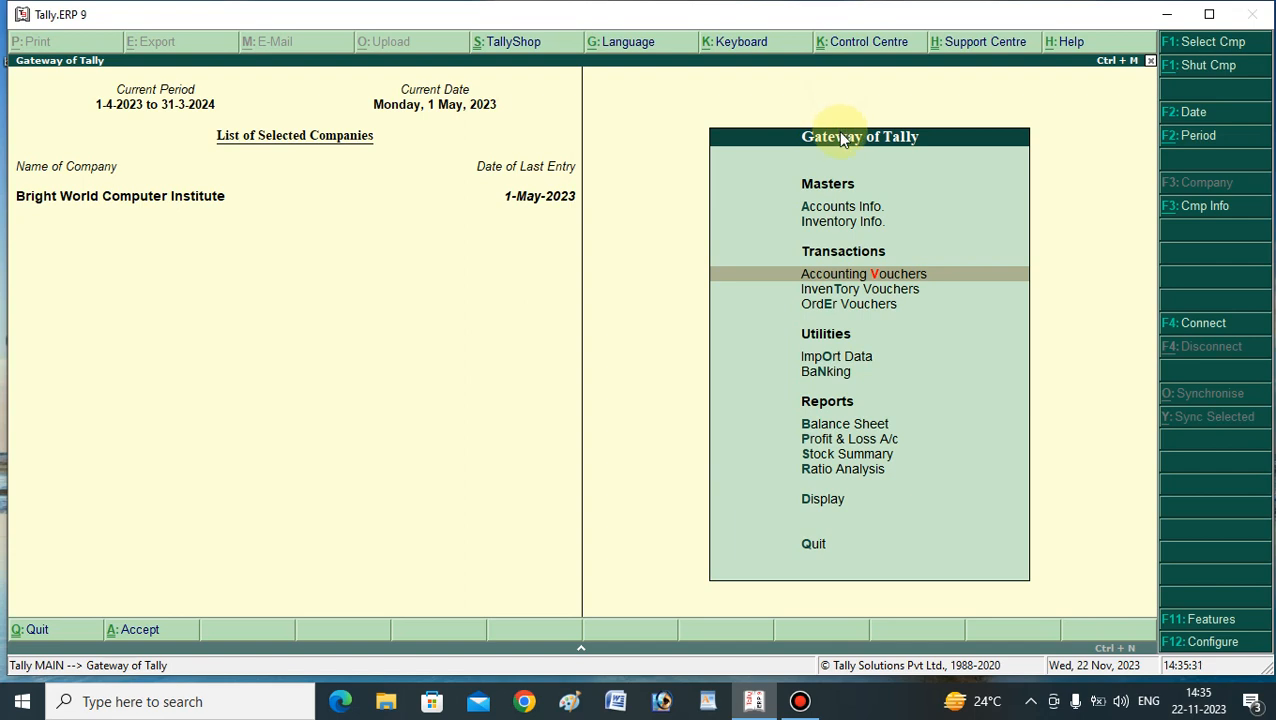
Open a new purchase accounting voucher and display it in item invoice mode.
{"action": "left_click", "coordinate": [849, 276]}
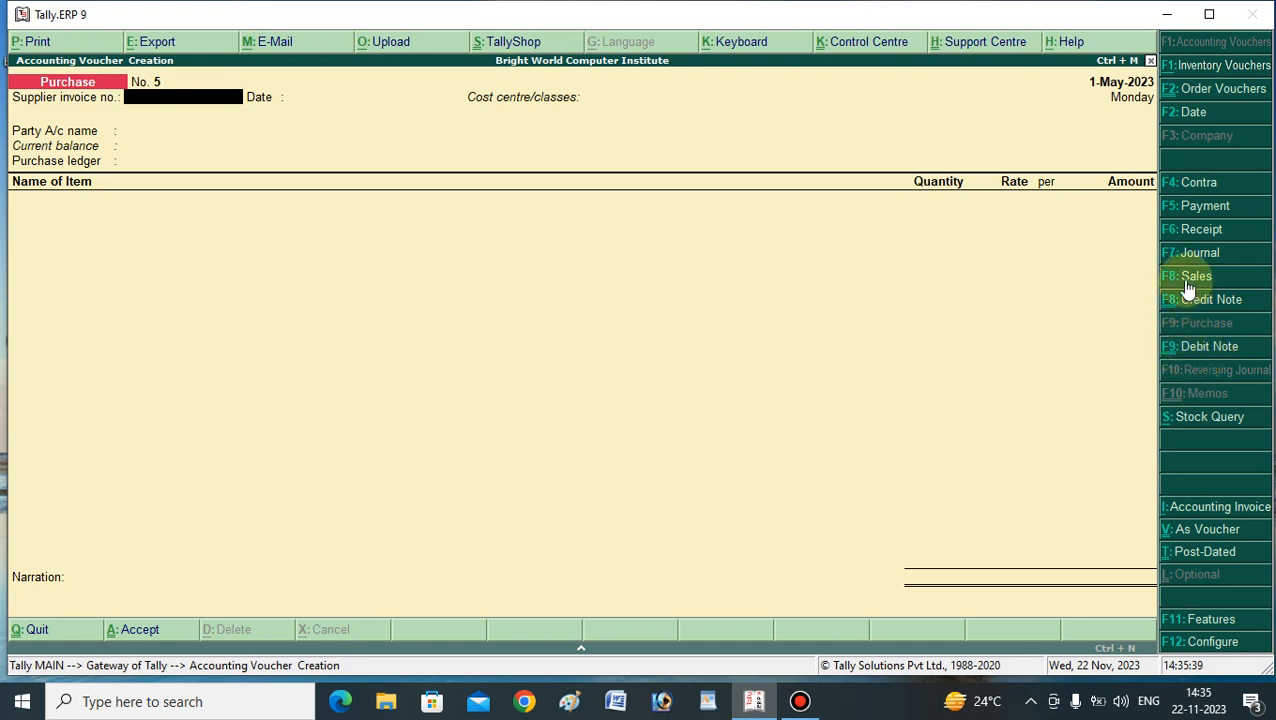
{"action": "left_click", "coordinate": [1200, 229]}
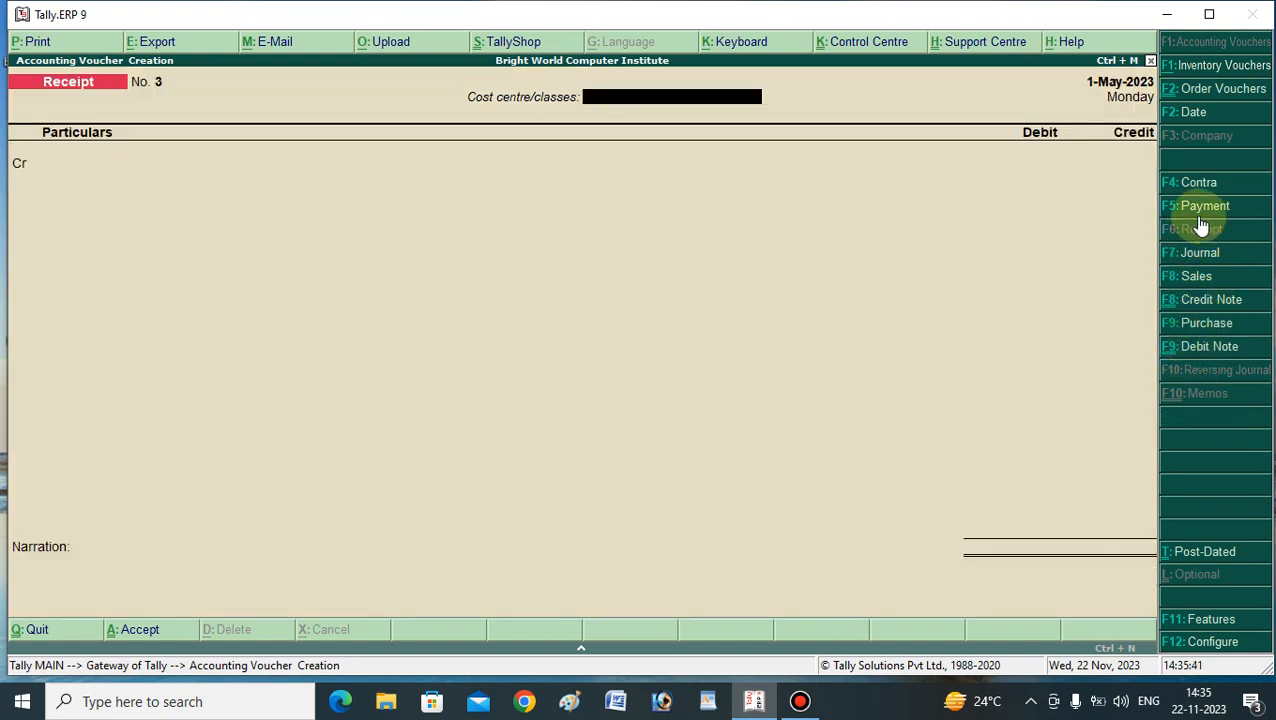
{"action": "left_click", "coordinate": [1205, 324]}
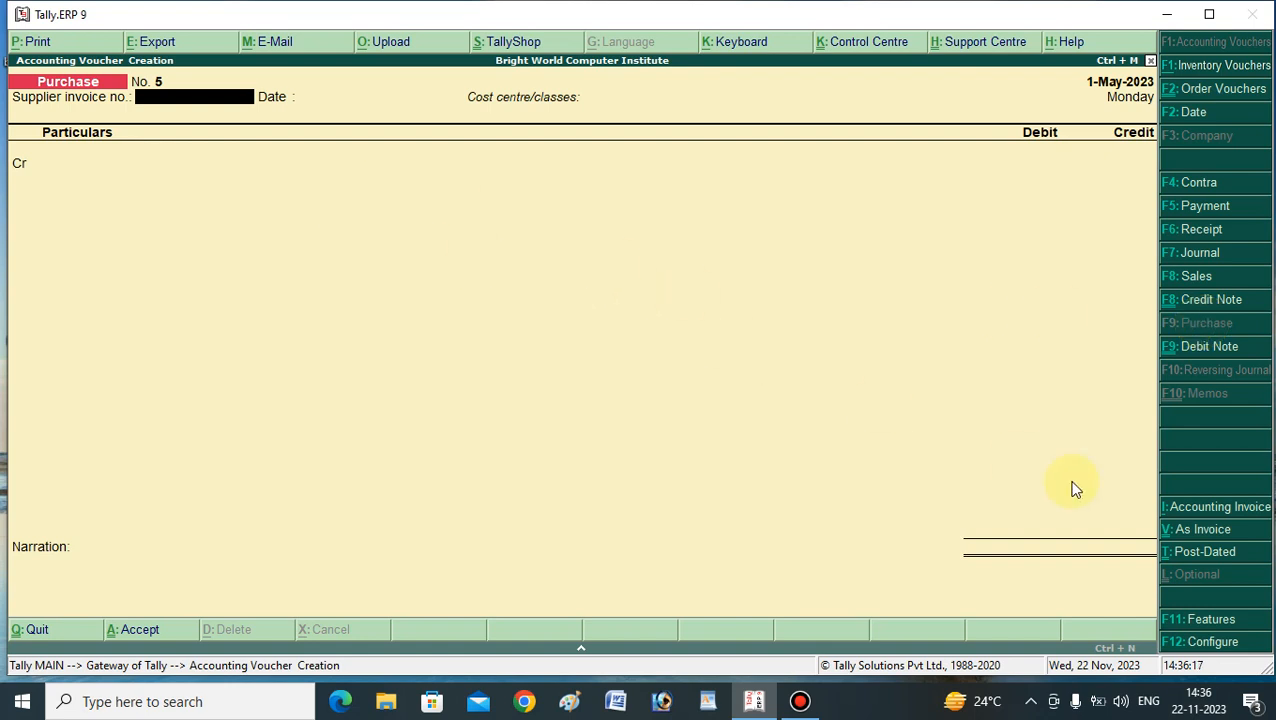
{"action": "left_click", "coordinate": [1197, 530]}
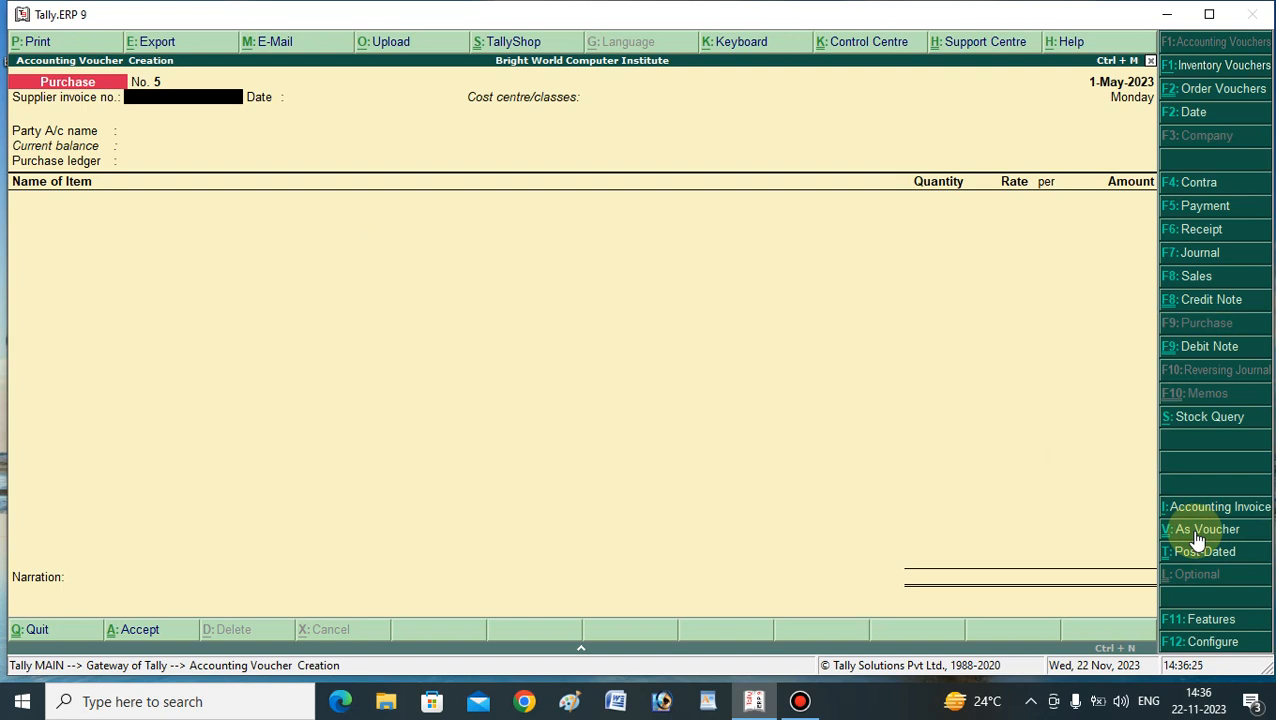
Enter supplier invoice number 5 dated 1-May-2023, with the cost centre/class set to Not Applicable.
{"action": "type", "text": "5"}
{"action": "key", "text": "Return"}
{"action": "key", "text": "Return"}
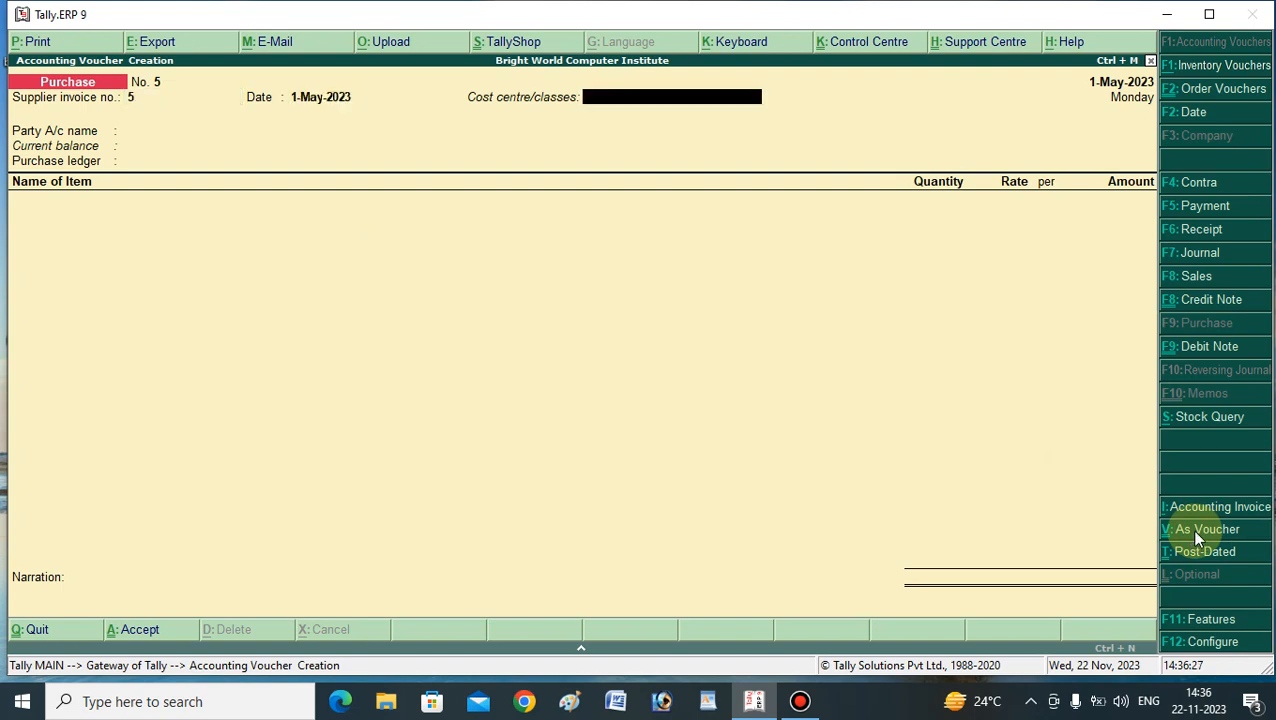
{"action": "key", "text": "Return"}
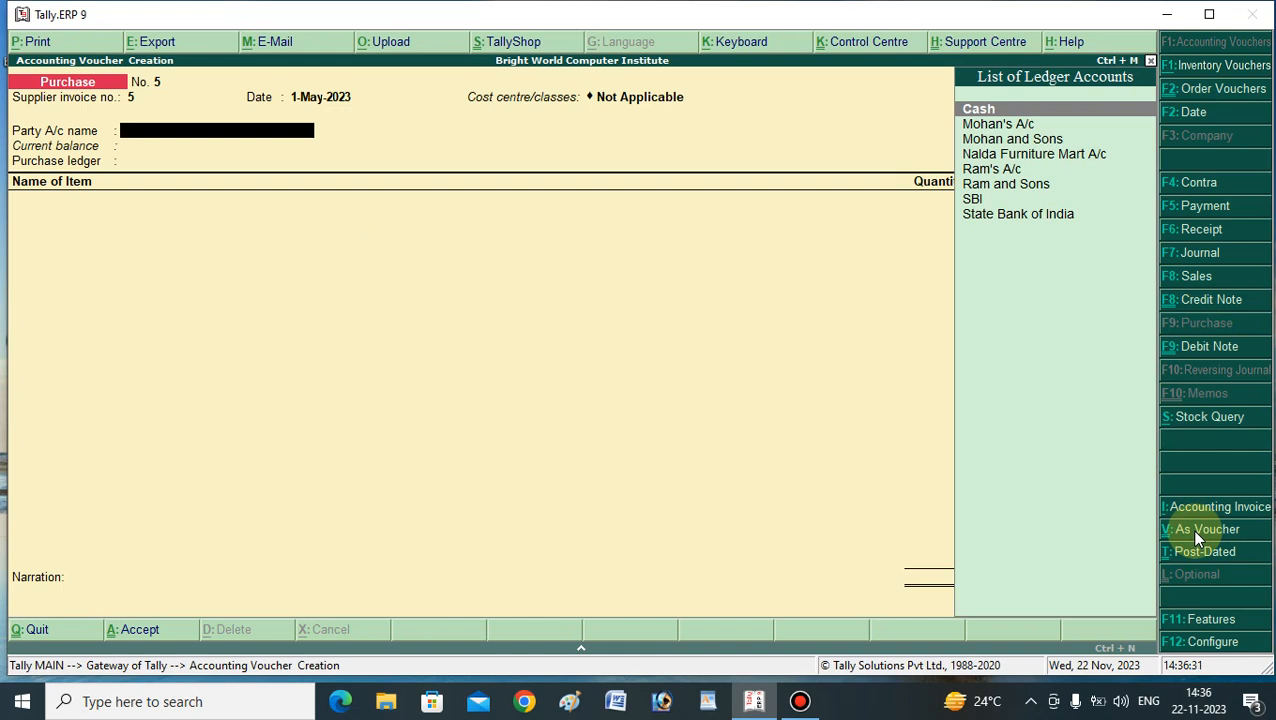
Choose the individual supplier's account as the party, accept the default party details and select Purchase A/c as the purchase ledger.
{"action": "type", "text": "Ra"}
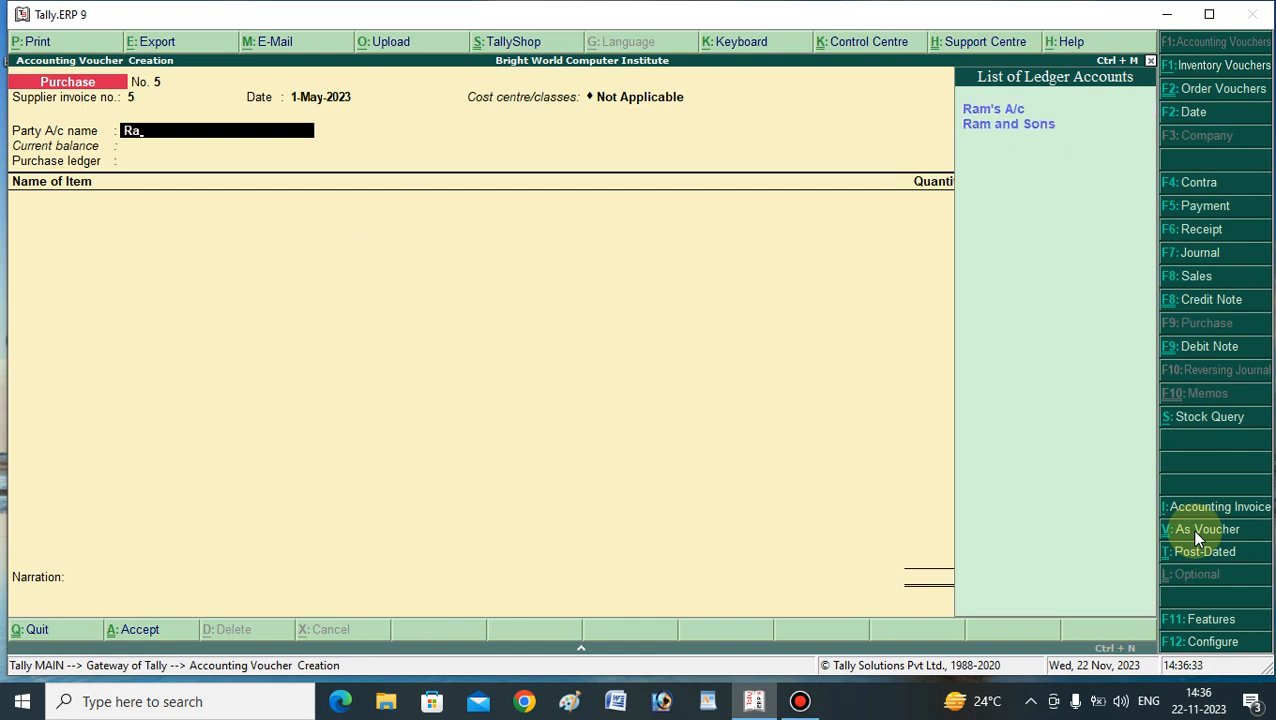
{"action": "key", "text": "Return"}
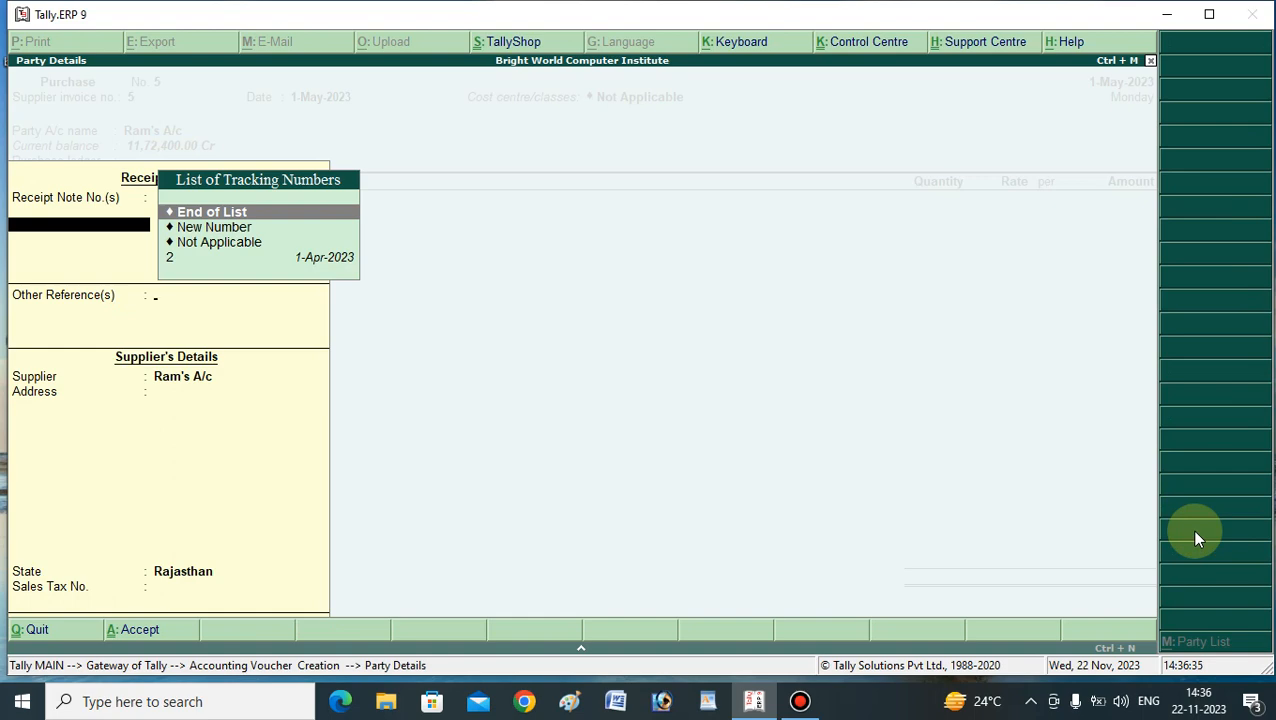
{"action": "key", "text": "Return"}
{"action": "key", "text": "Return"}
{"action": "key", "text": "Return"}
{"action": "key", "text": "Return"}
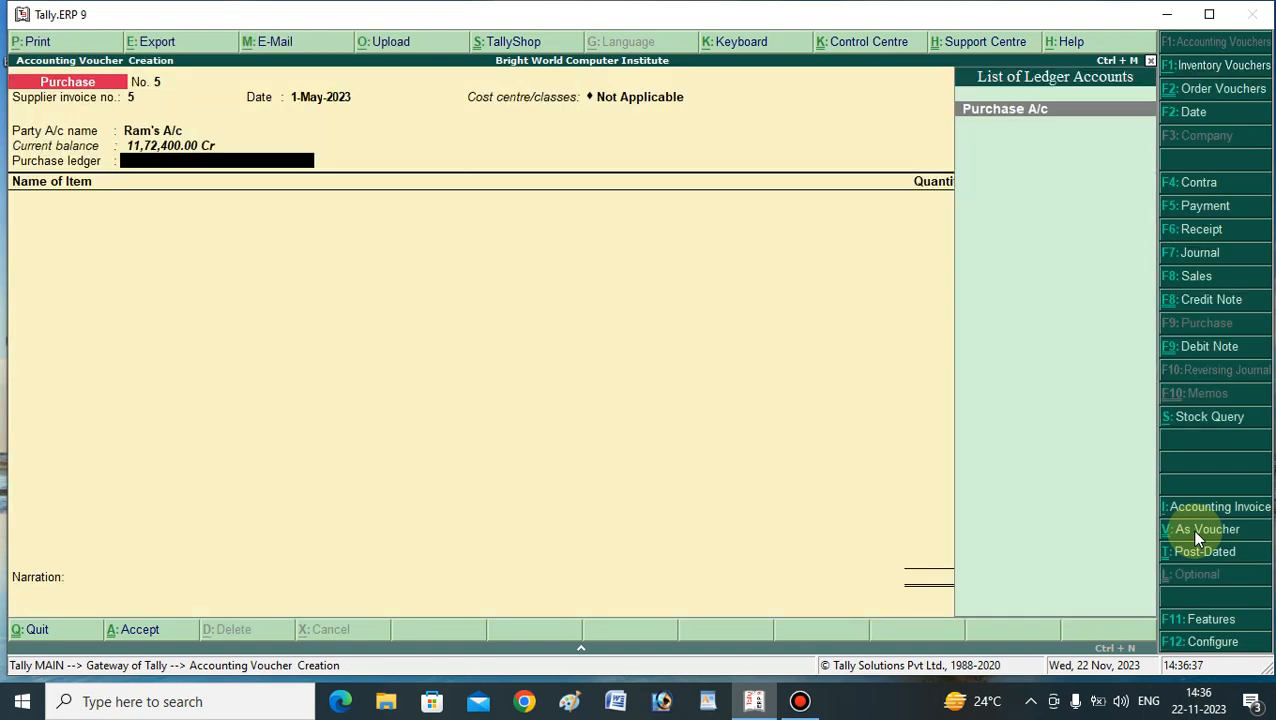
{"action": "key", "text": "Return"}
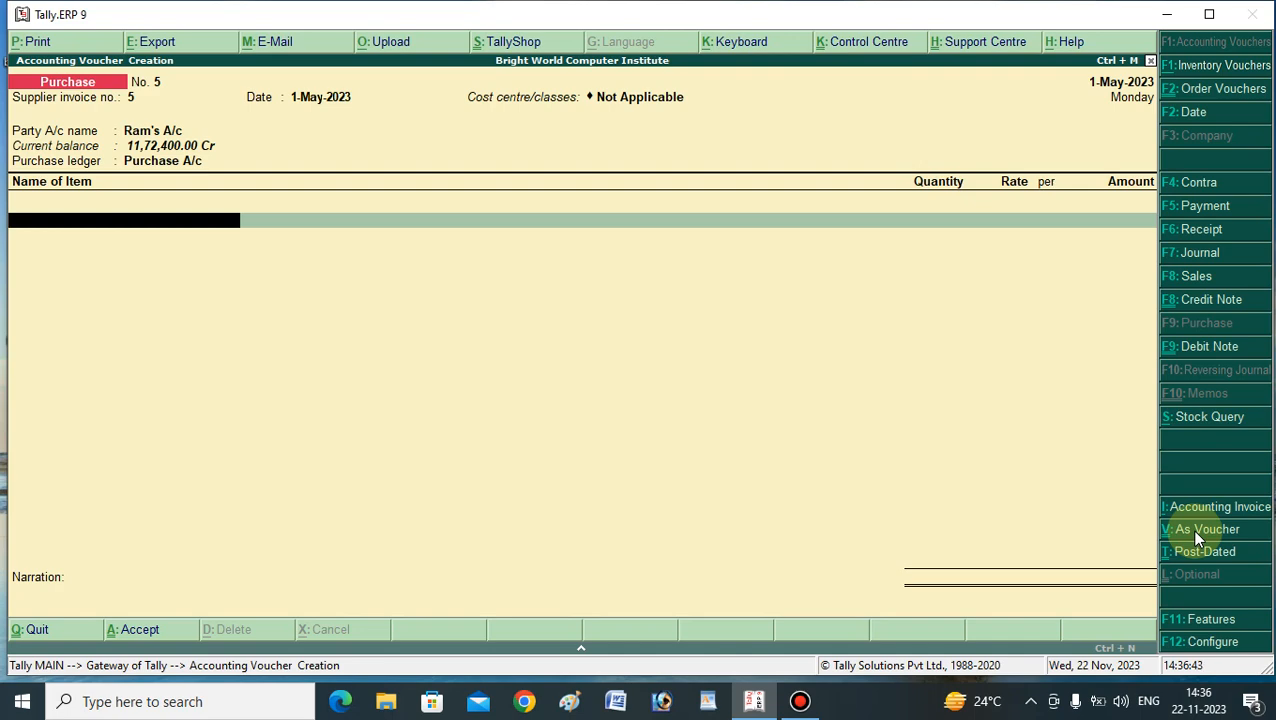
Add the stock item HDD with tracking number Not Applicable, quantity 10 pcs and rate 2,500 per piece.
{"action": "type", "text": "h"}
{"action": "key", "text": "Return"}
{"action": "key", "text": "Return"}
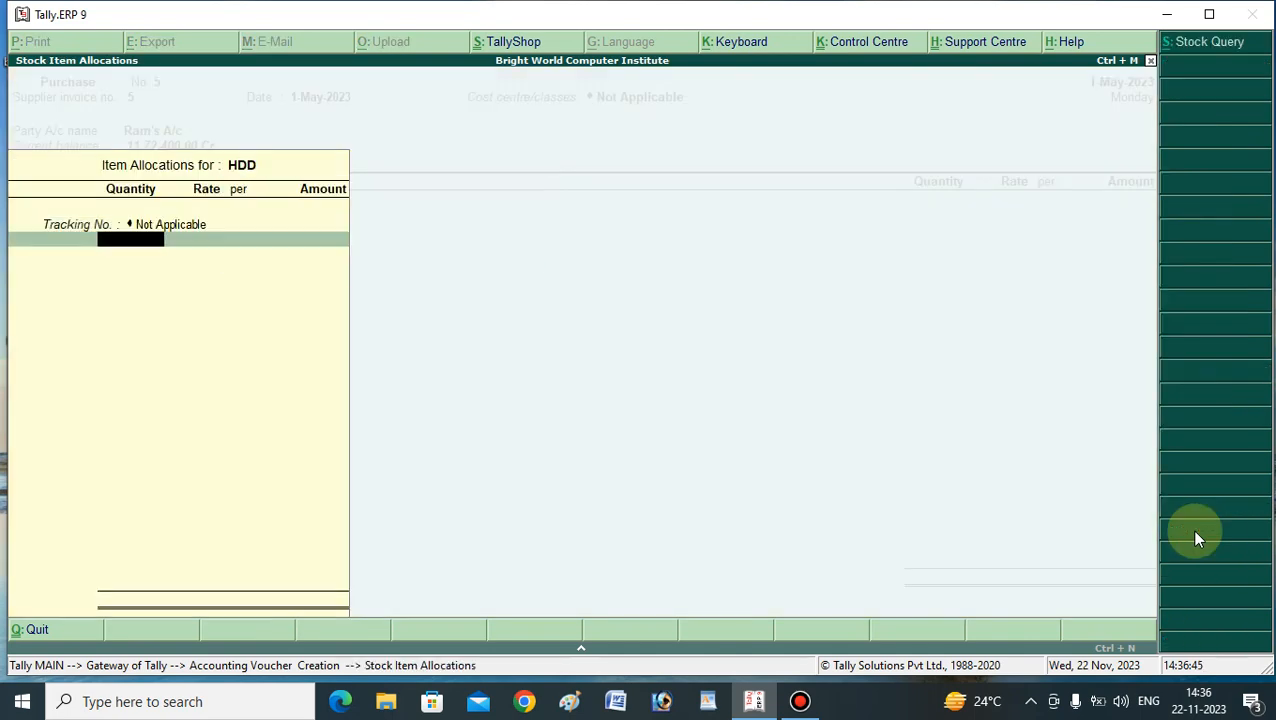
{"action": "key", "text": "Return"}
{"action": "key", "text": "BackSpace"}
{"action": "type", "text": "10"}
{"action": "key", "text": "Return"}
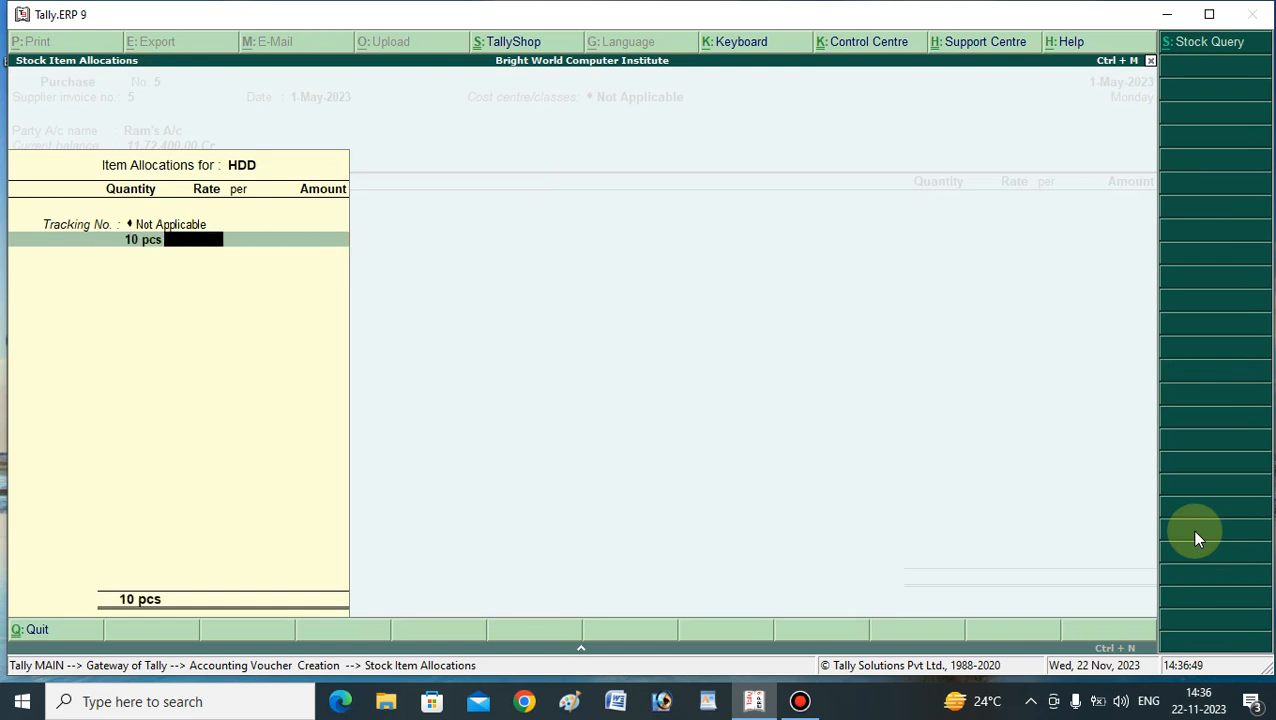
{"action": "type", "text": "2,500"}
{"action": "key", "text": "Return"}
{"action": "key", "text": "Return"}
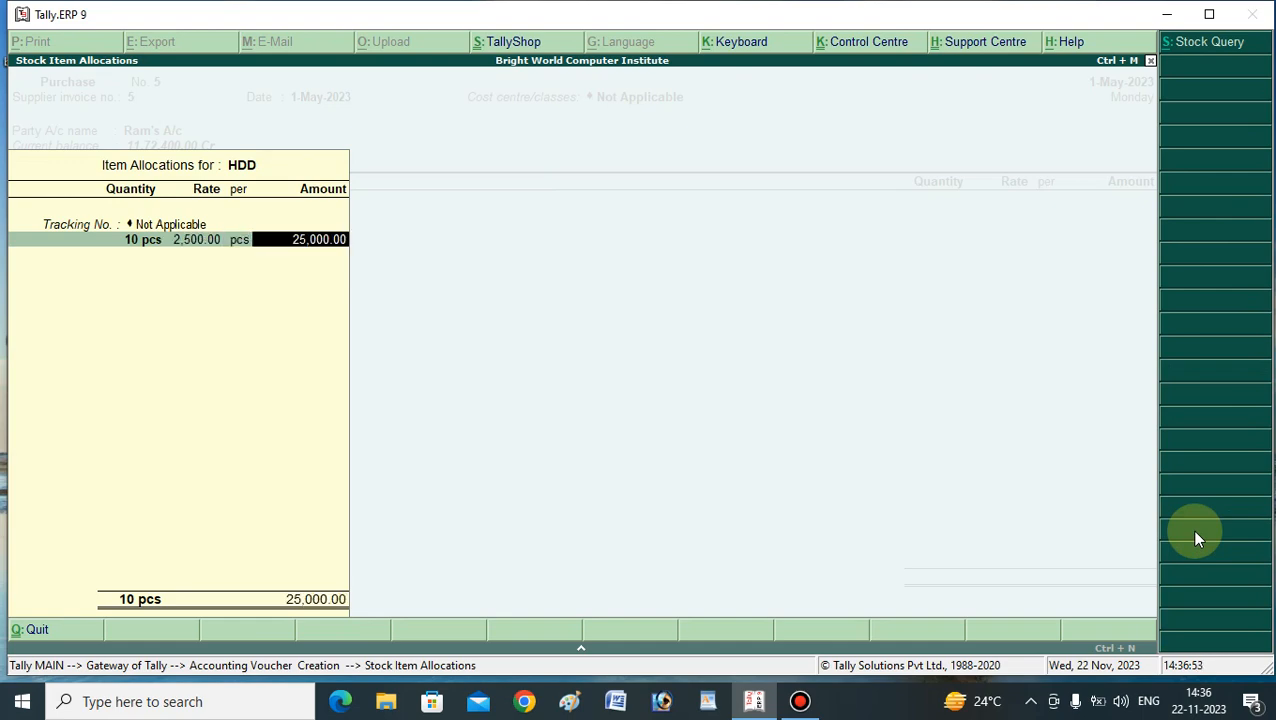
{"action": "key", "text": "Return"}
{"action": "key", "text": "Return"}
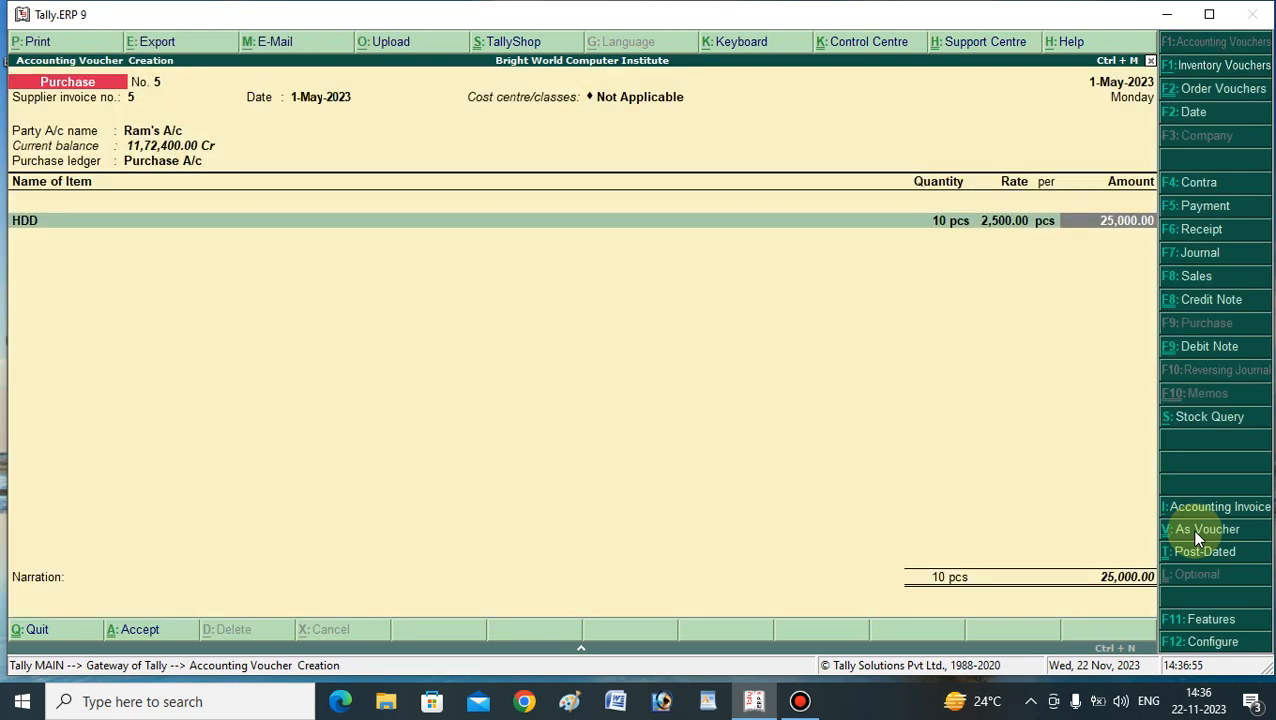
End the item list, leave the narration blank and accept the purchase voucher.
{"action": "key", "text": "Return"}
{"action": "key", "text": "Return"}
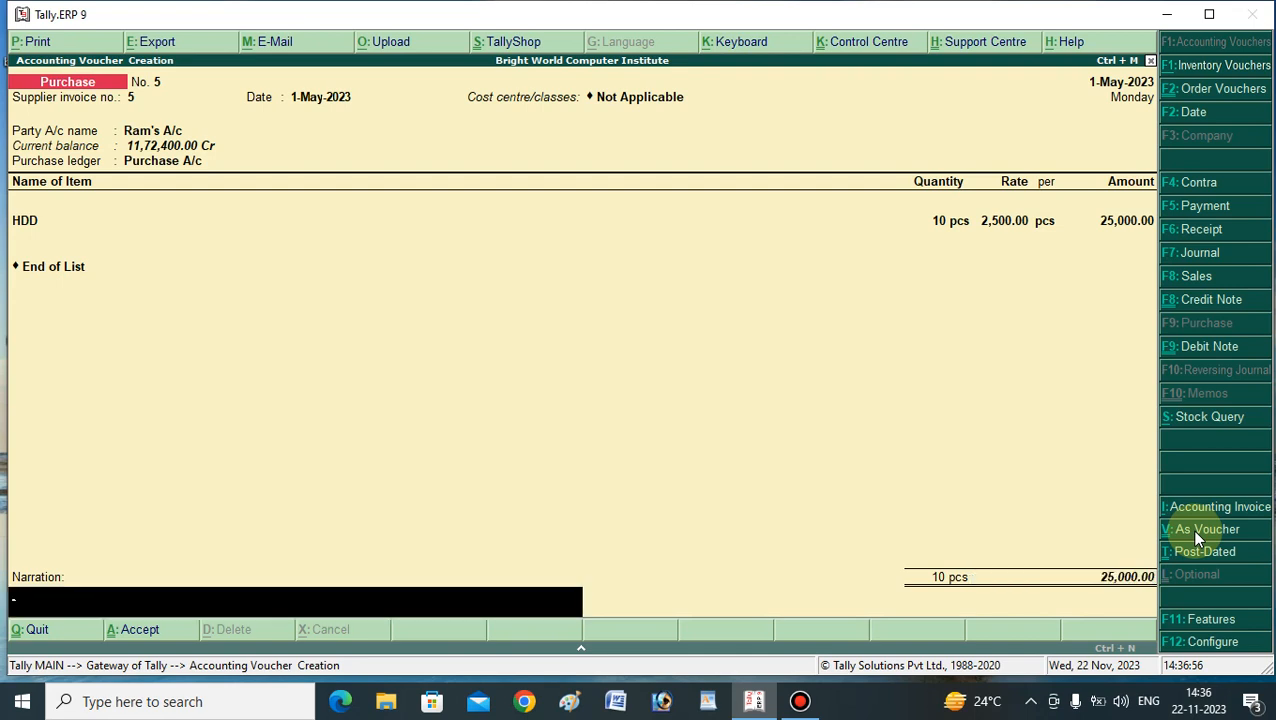
{"action": "key", "text": "Return"}
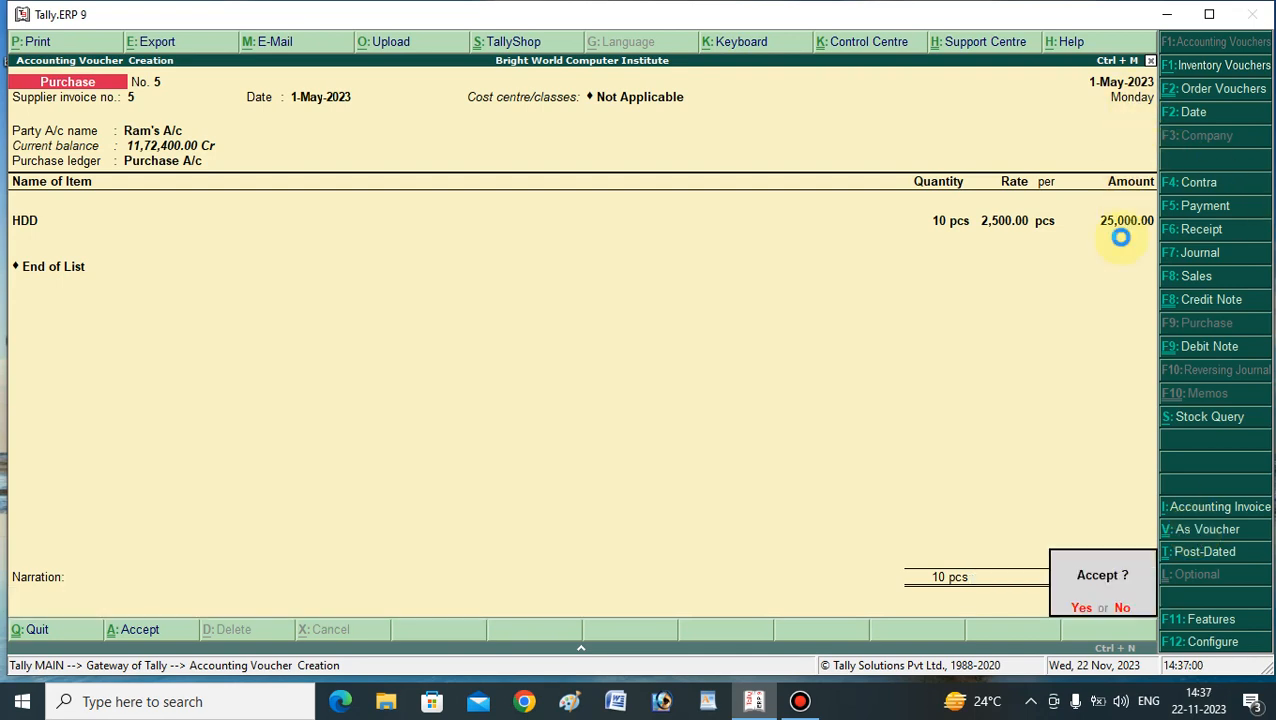
{"action": "key", "text": "Return"}
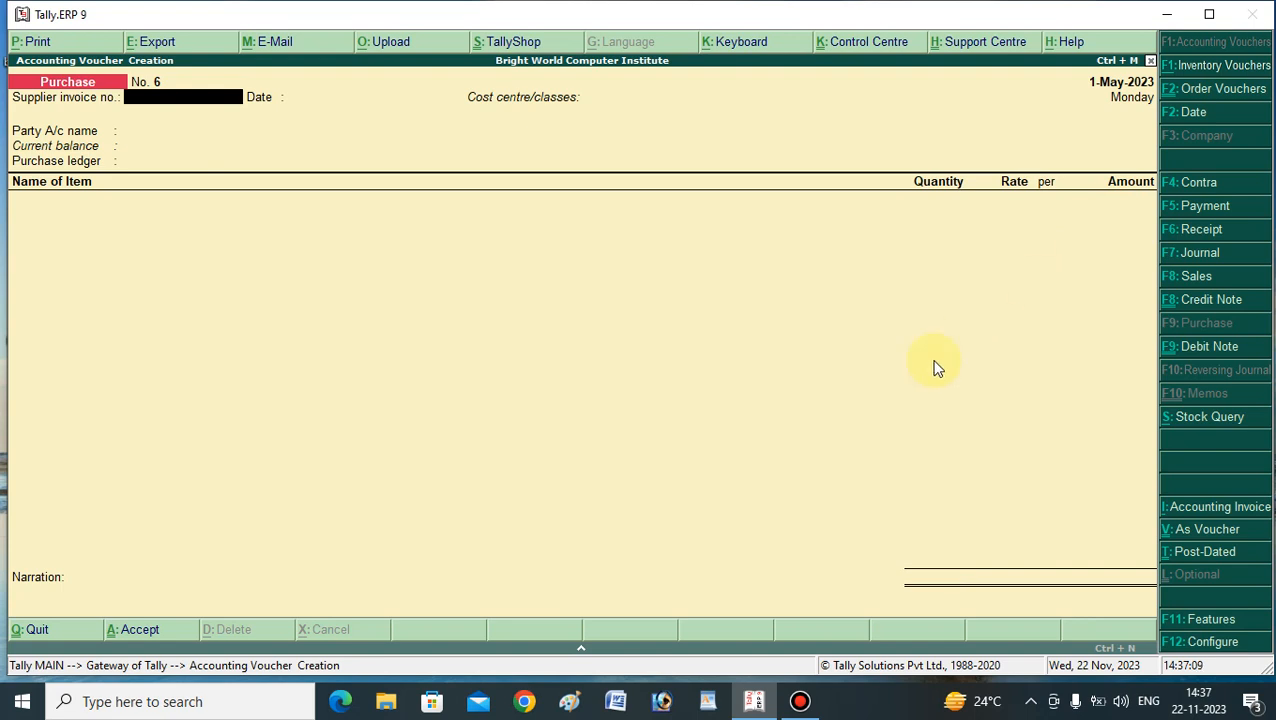
Switch the voucher entry to a Debit Note and set its voucher date to 2-5-2023.
{"action": "left_click", "coordinate": [1208, 346]}
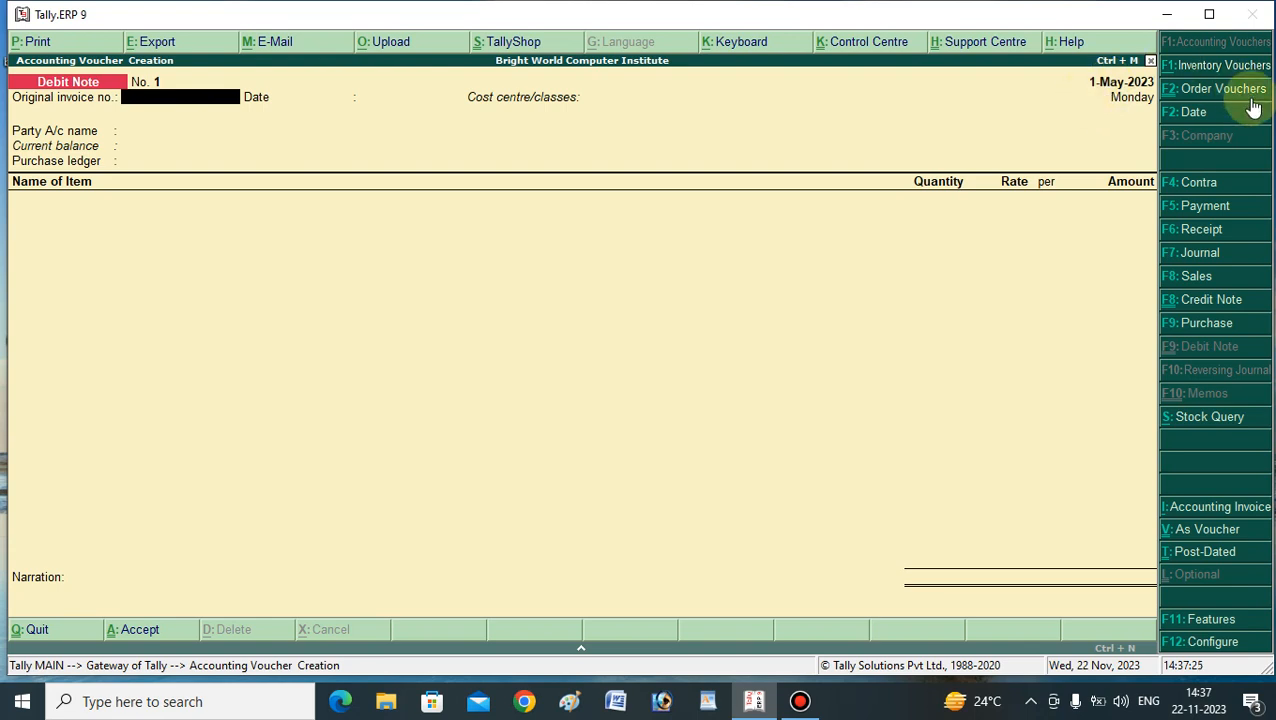
{"action": "left_click", "coordinate": [1198, 115]}
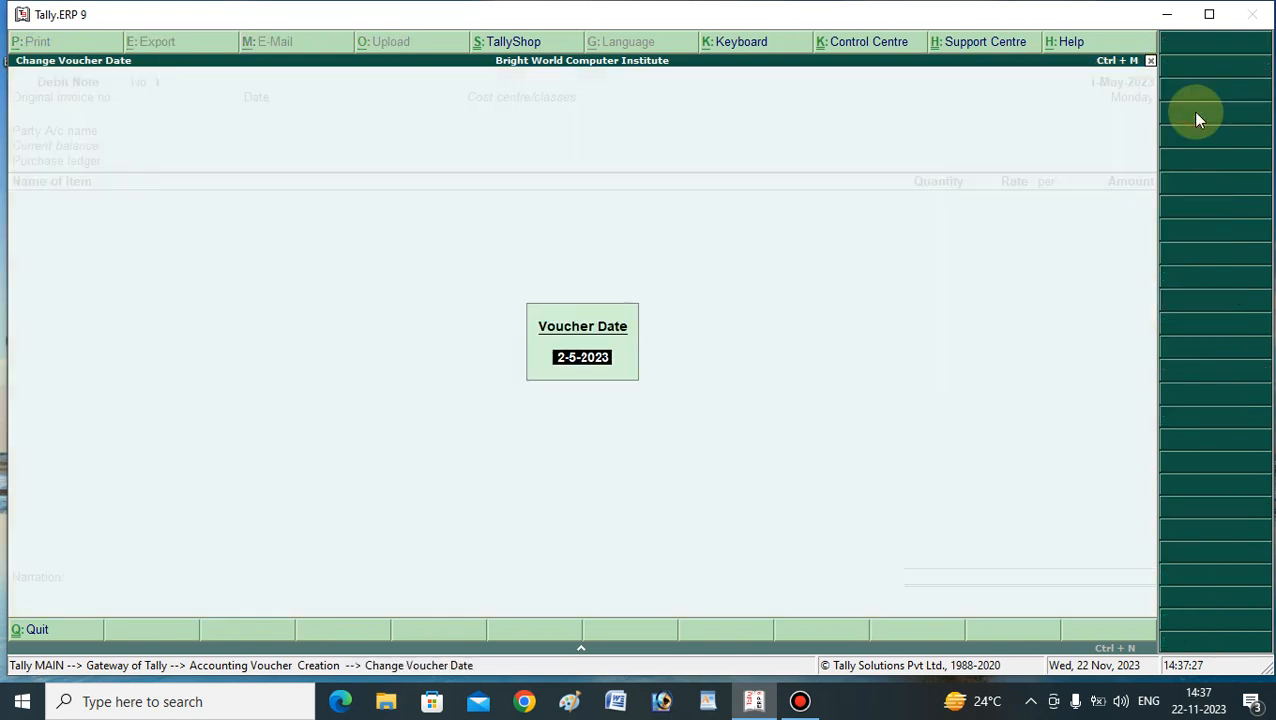
{"action": "key", "text": "Return"}
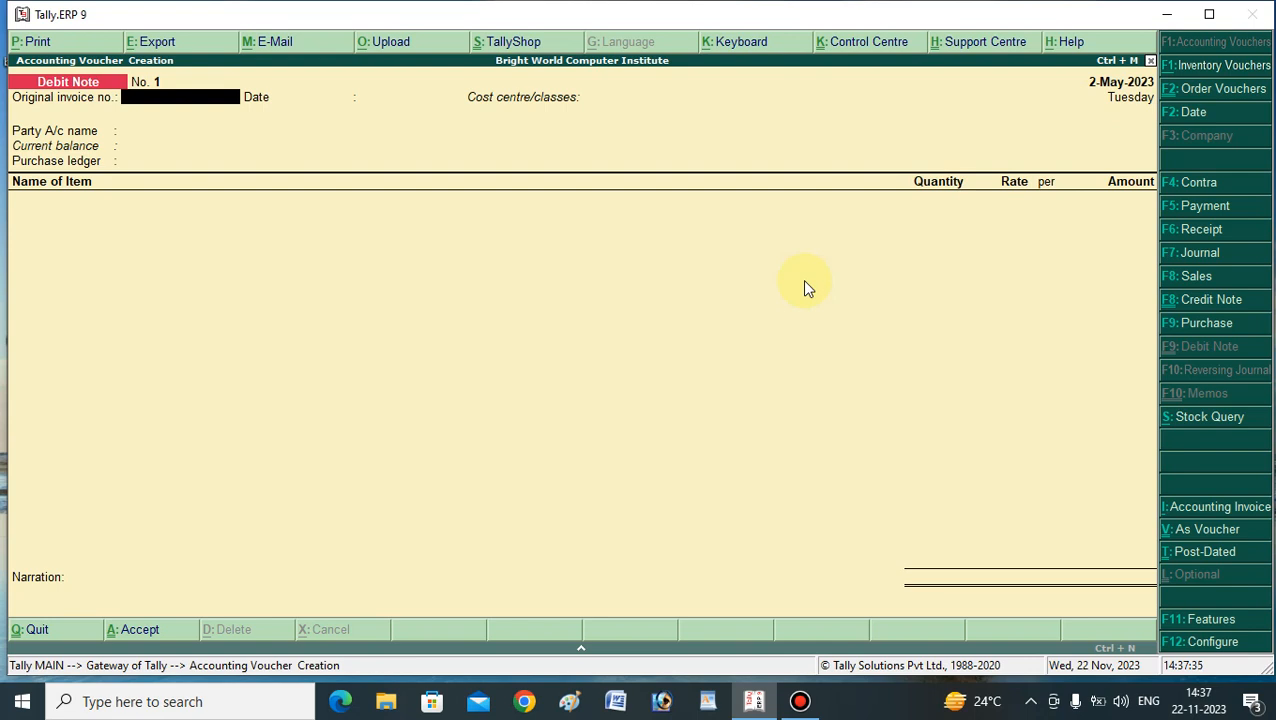
Enter original invoice number 5 dated 1-May-2023, with the cost centre/class set to Not Applicable.
{"action": "type", "text": "5"}
{"action": "key", "text": "Return"}
{"action": "key", "text": "Return"}
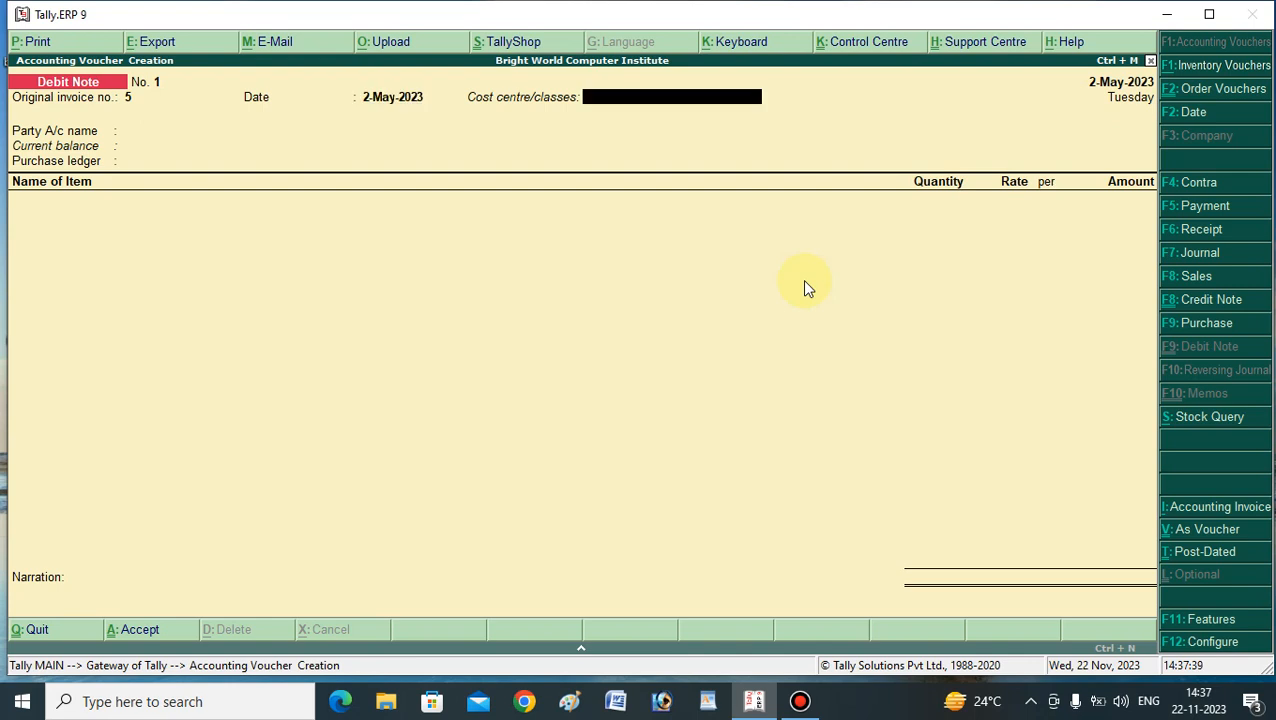
{"action": "key", "text": "BackSpace"}
{"action": "type", "text": "1."}
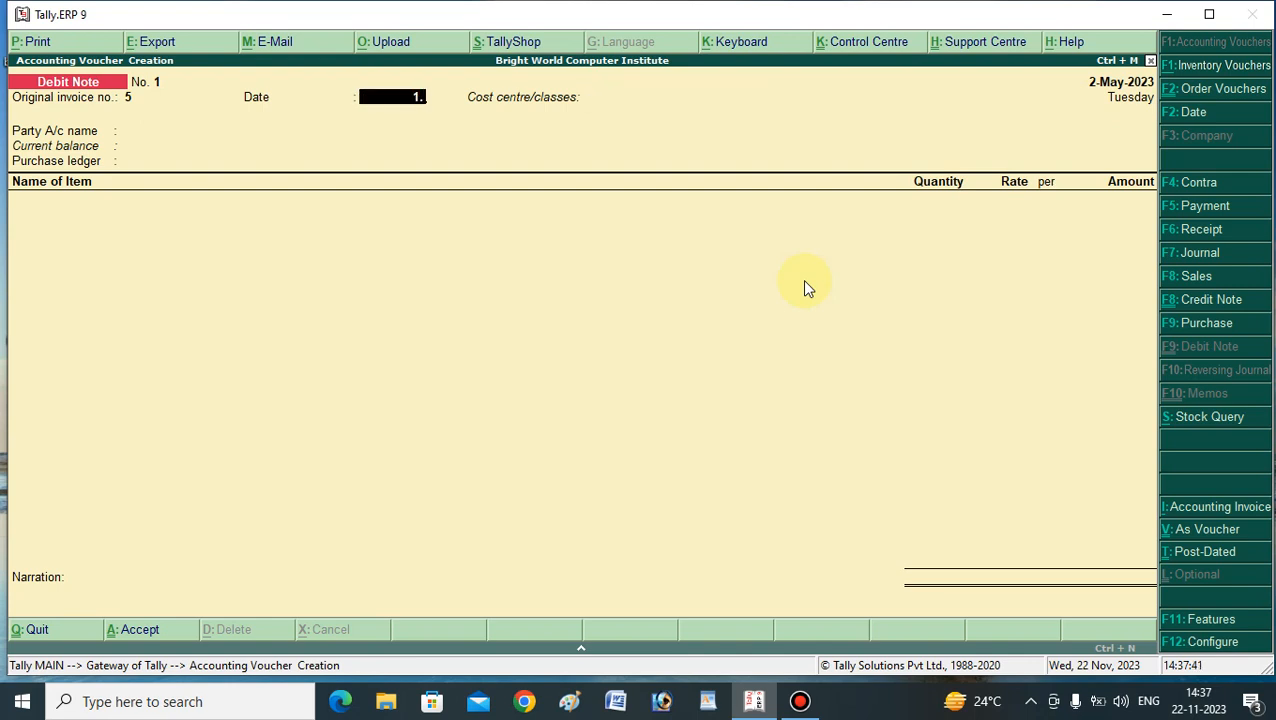
{"action": "key", "text": "Return"}
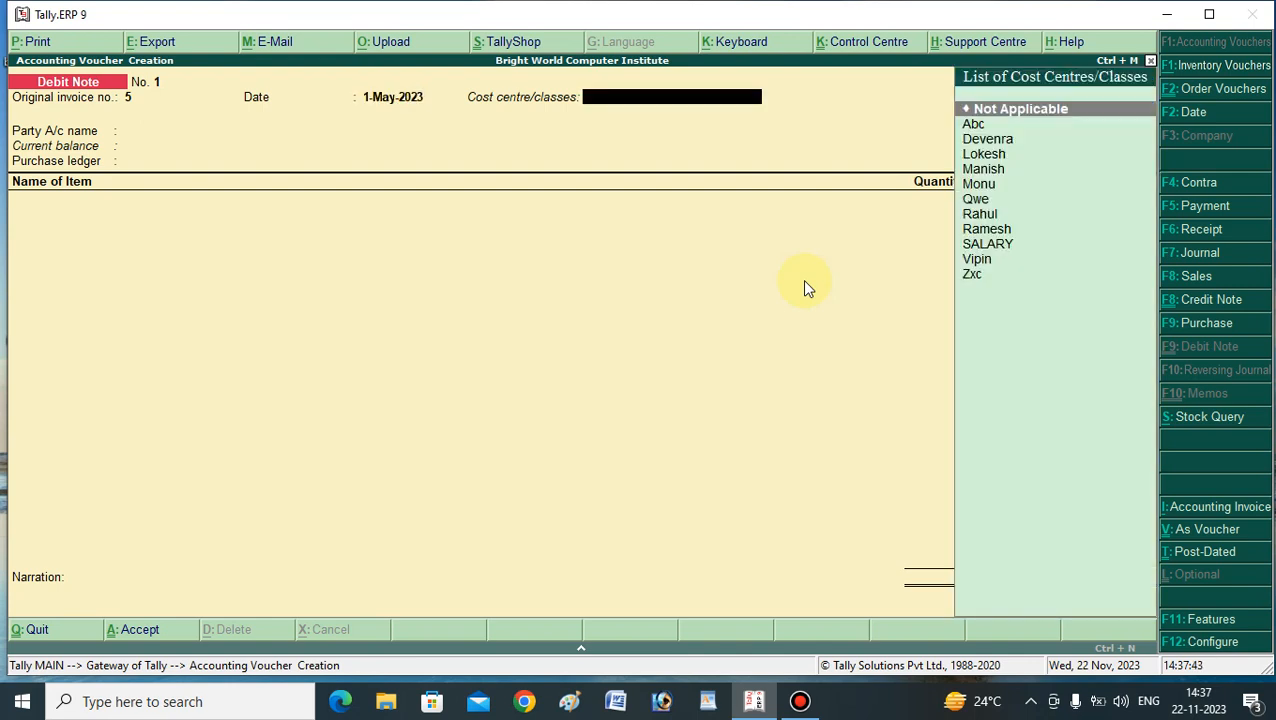
{"action": "key", "text": "Return"}
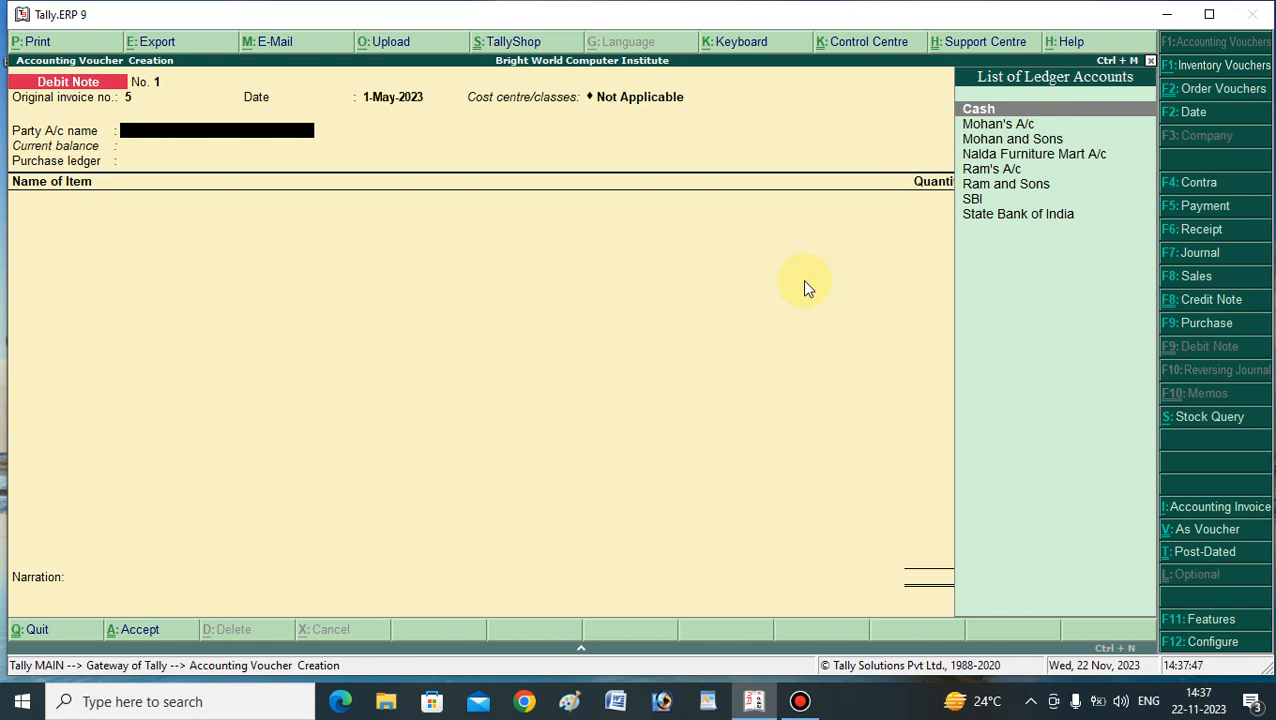
Choose the individual supplier's account as the debit note's party and accept the default party details.
{"action": "type", "text": "Ram"}
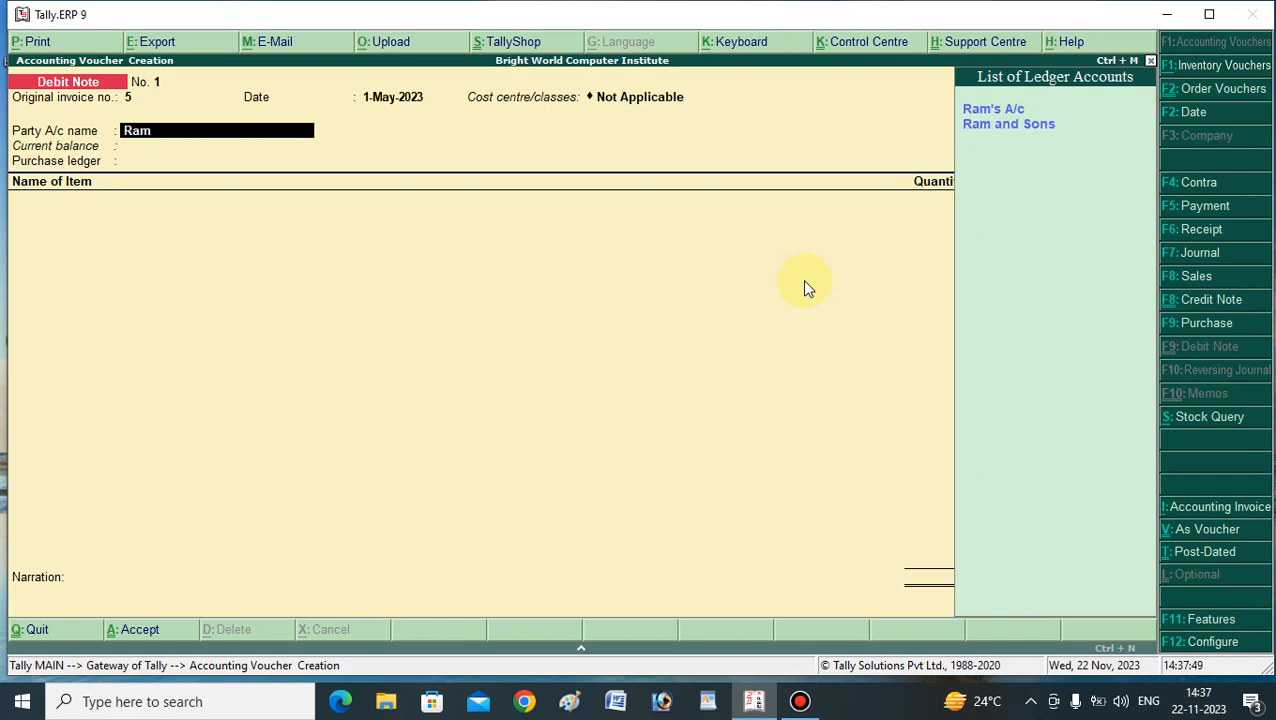
{"action": "key", "text": "Return"}
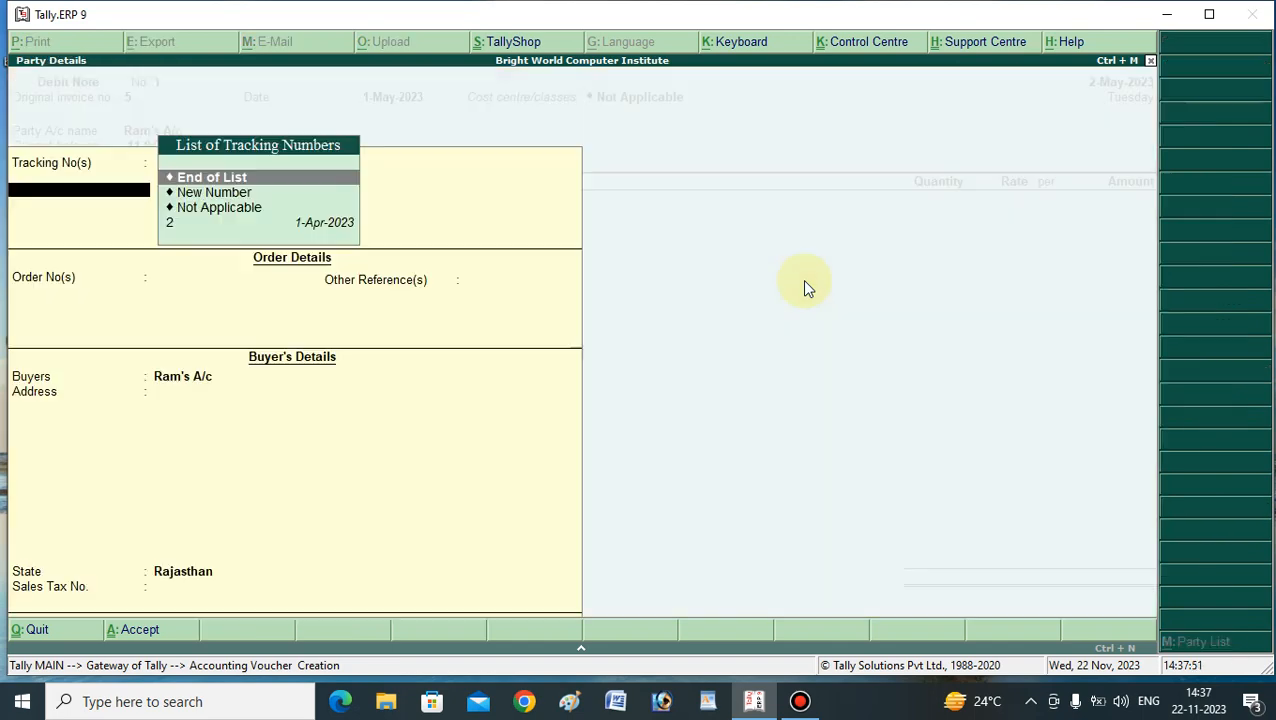
{"action": "key", "text": "Return"}
{"action": "key", "text": "Return"}
{"action": "key", "text": "Return"}
{"action": "key", "text": "Return"}
{"action": "key", "text": "Return"}
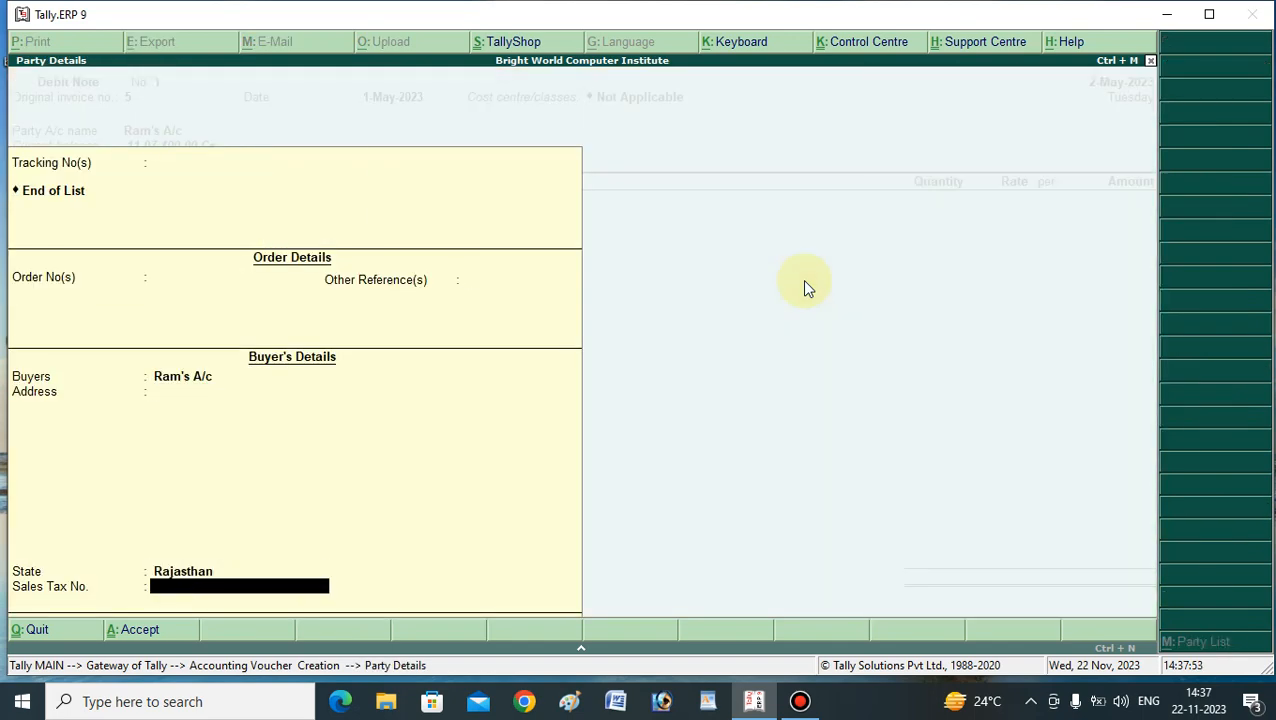
{"action": "key", "text": "Return"}
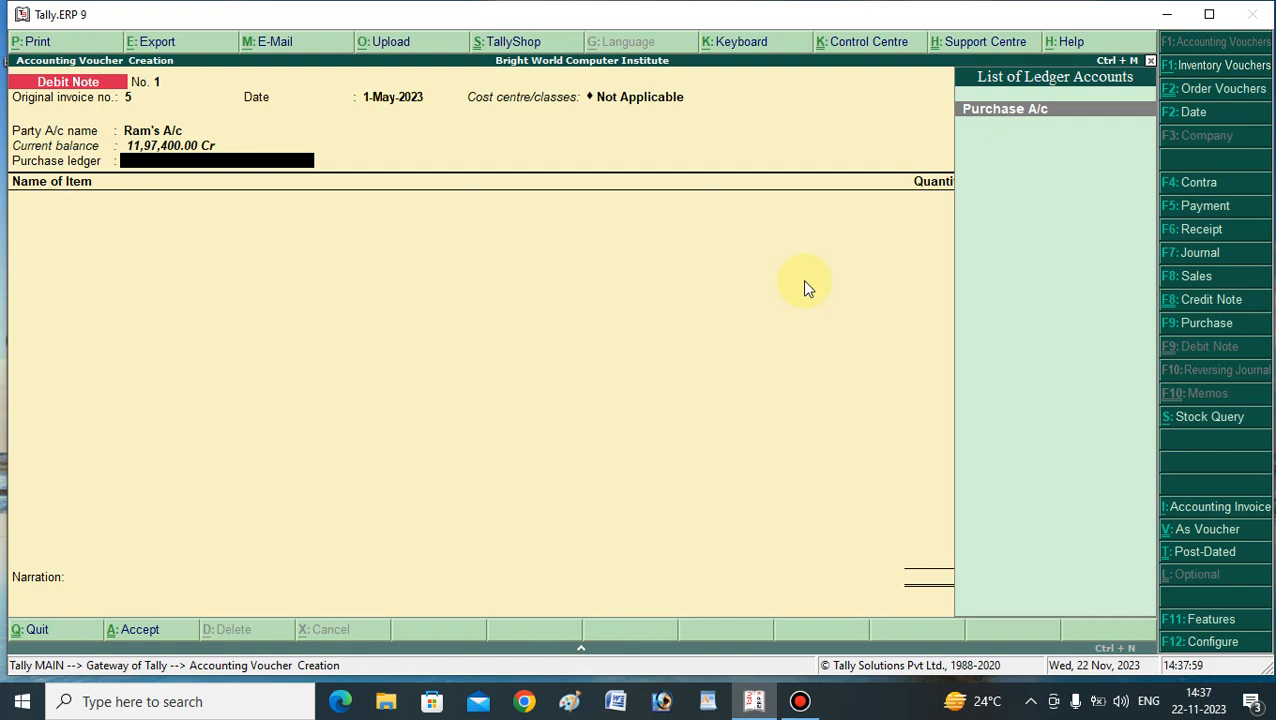
Create a new ledger named Purchase Return under Purchase Accounts, without an alias, from the debit note's purchase ledger field.
{"action": "key", "text": "alt+c"}
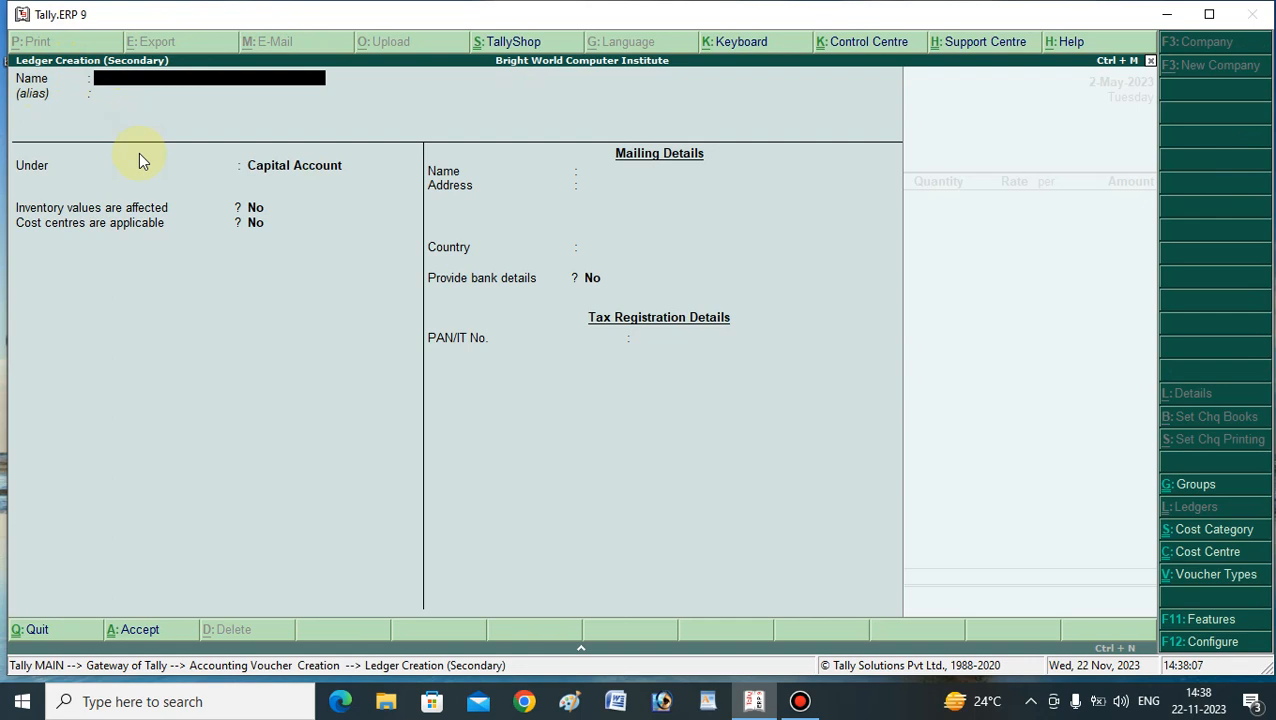
{"action": "type", "text": "Purchase Return"}
{"action": "key", "text": "Return"}
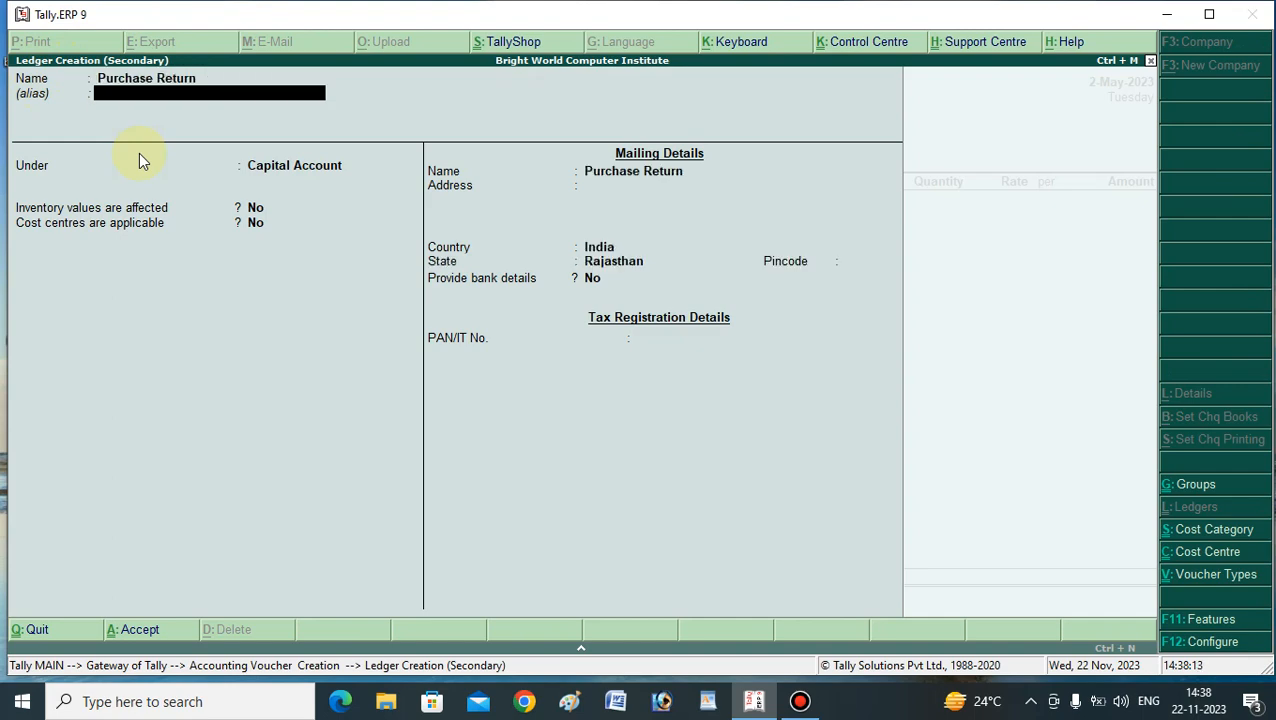
{"action": "key", "text": "Return"}
{"action": "type", "text": "pu"}
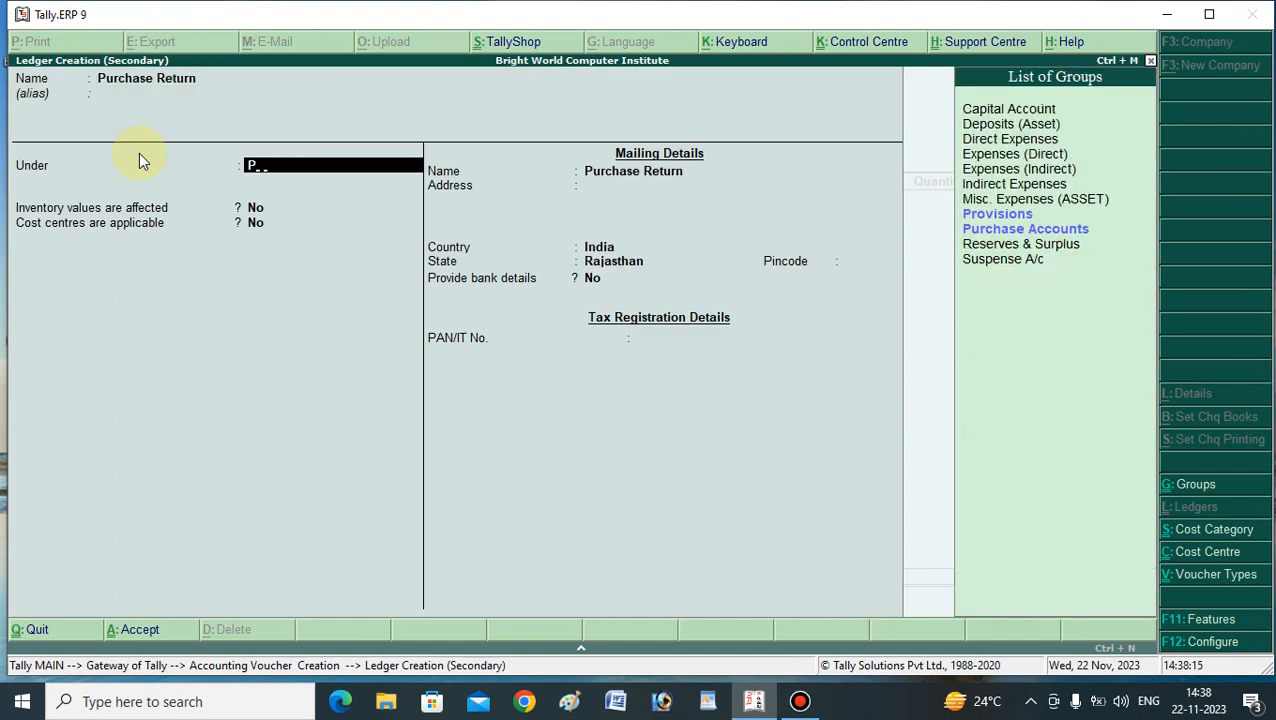
{"action": "key", "text": "Return"}
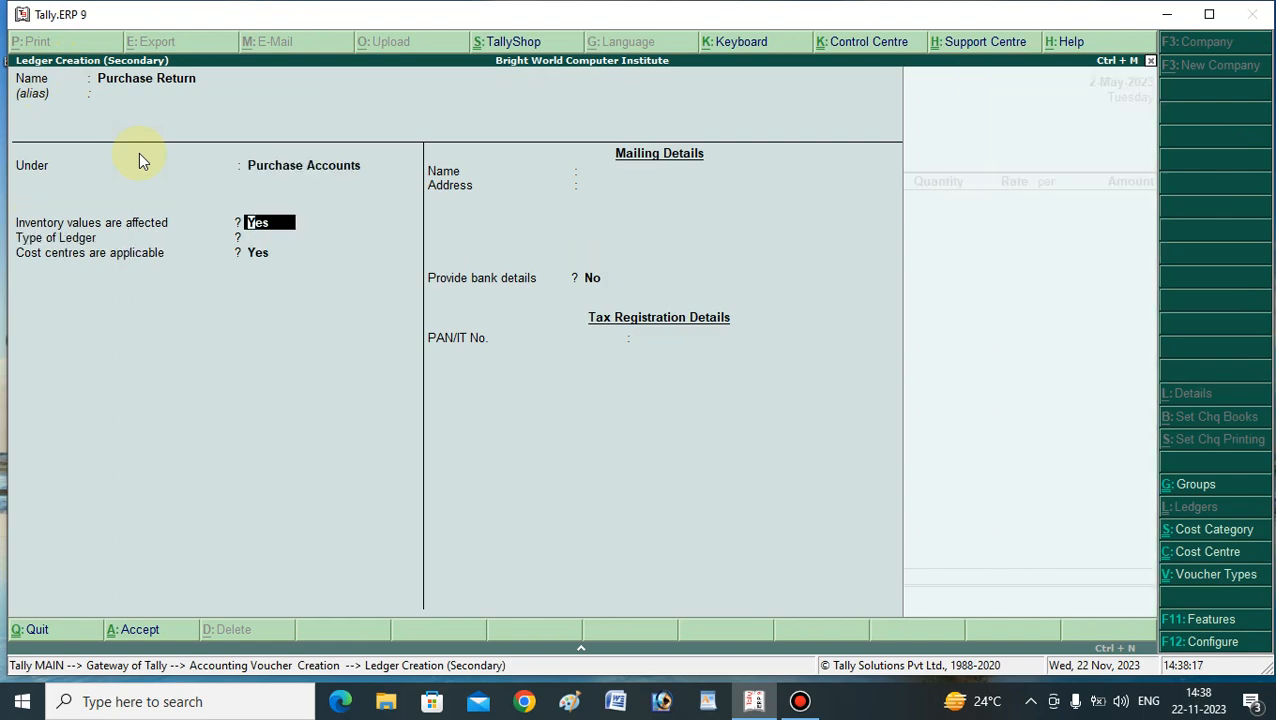
Keep inventory values affected, ledger type Not Applicable, disable cost centres, then save Purchase Return and use it as the debit note's purchase ledger.
{"action": "key", "text": "Return"}
{"action": "key", "text": "Return"}
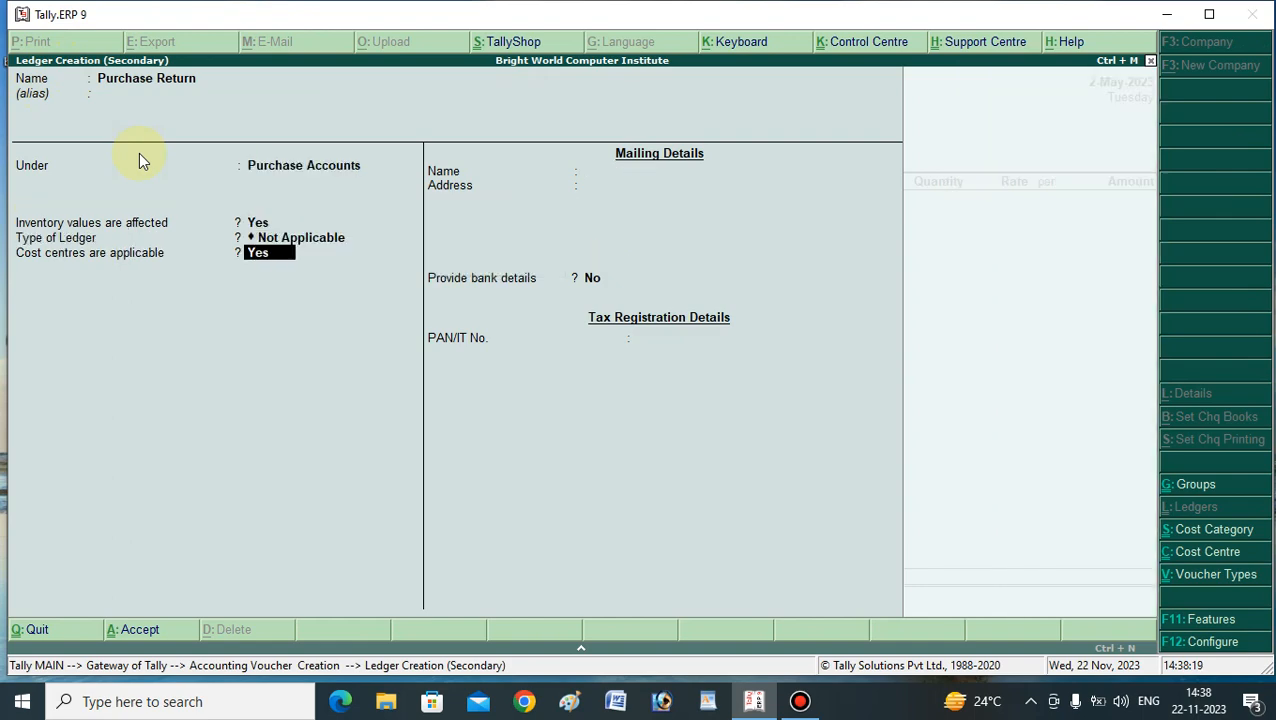
{"action": "type", "text": "n"}
{"action": "key", "text": "Return"}
{"action": "key", "text": "Return"}
{"action": "key", "text": "Return"}
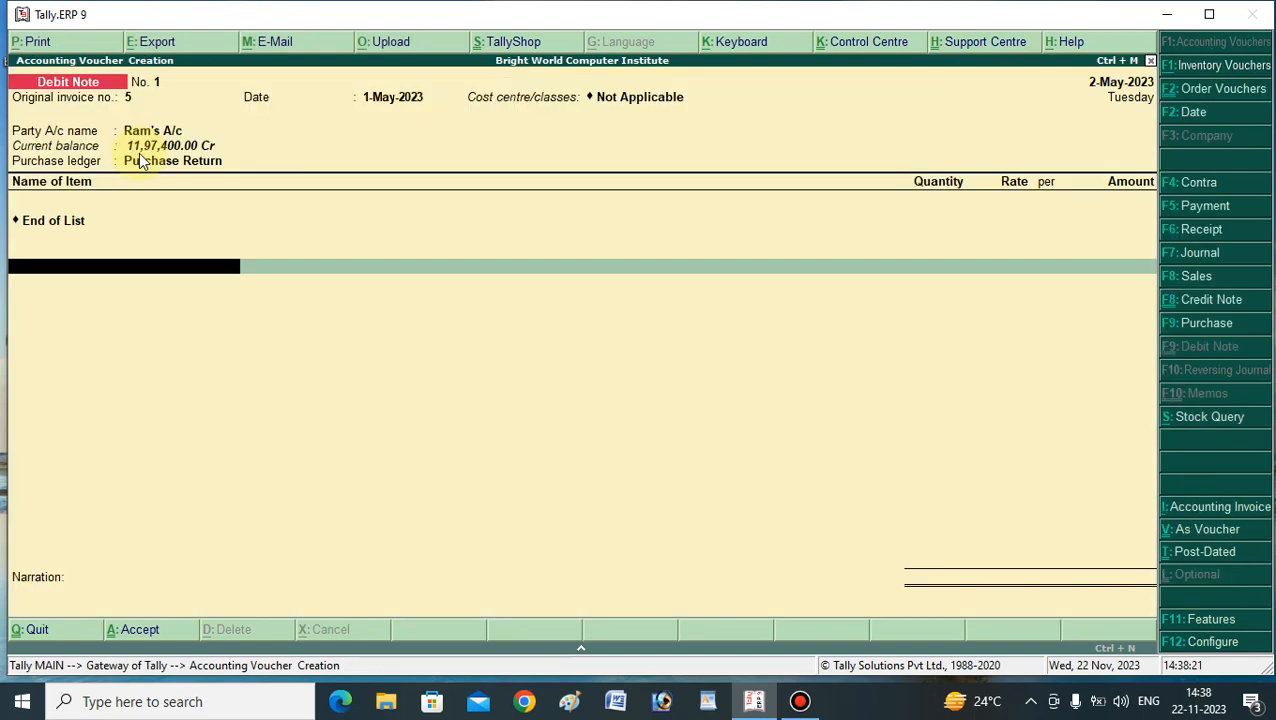
{"action": "key", "text": "BackSpace"}
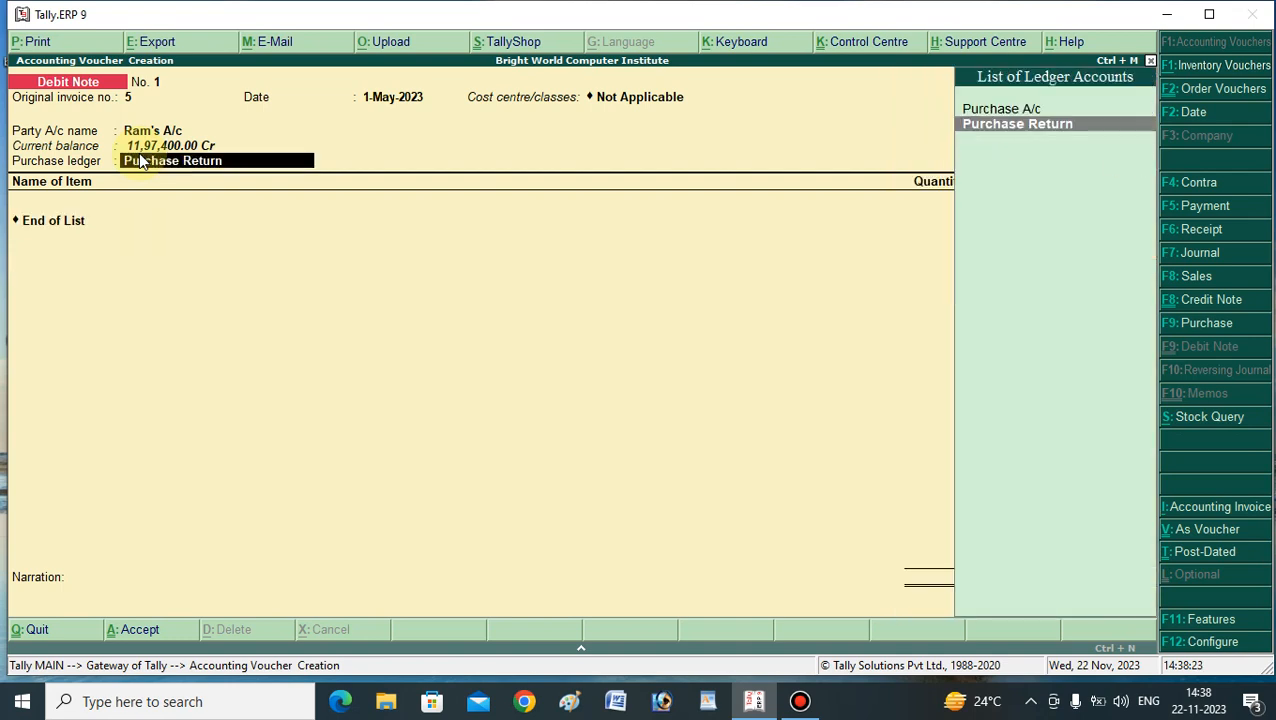
{"action": "key", "text": "Return"}
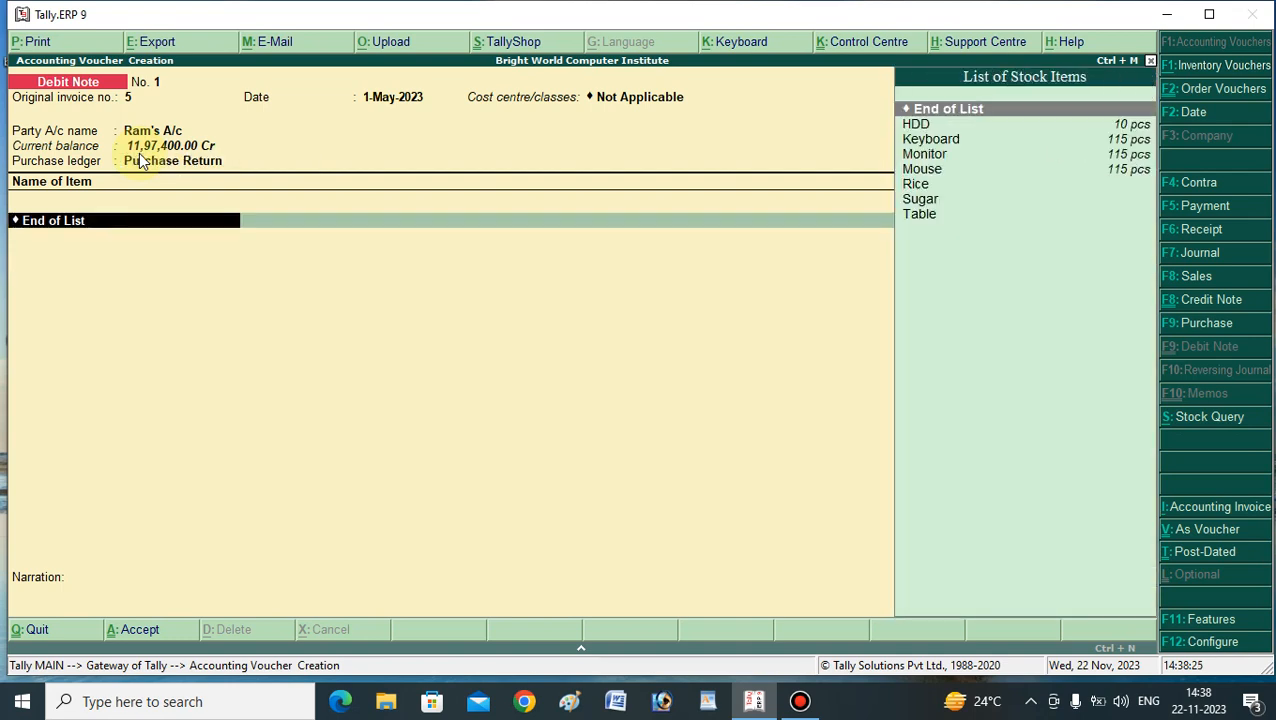
Add the returned stock item HDD with tracking number Not Applicable, quantity 2 pcs and rate 2,500 per piece.
{"action": "key", "text": "Down"}
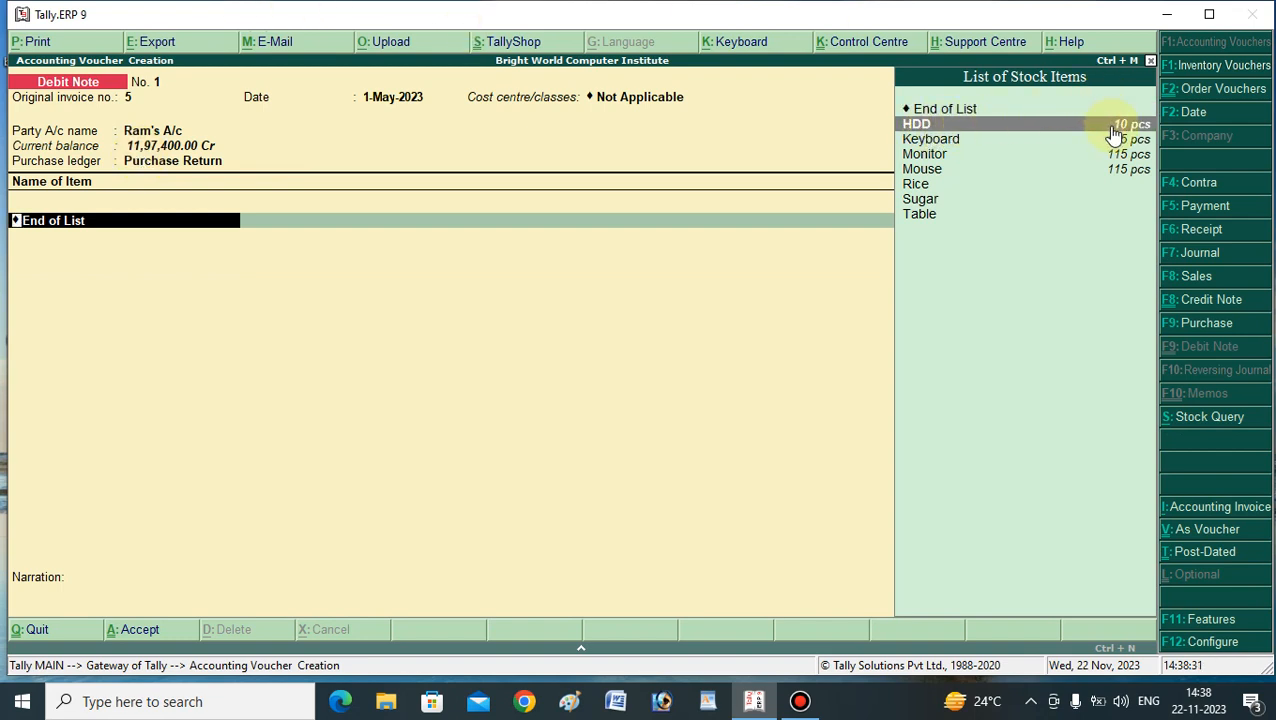
{"action": "key", "text": "Return"}
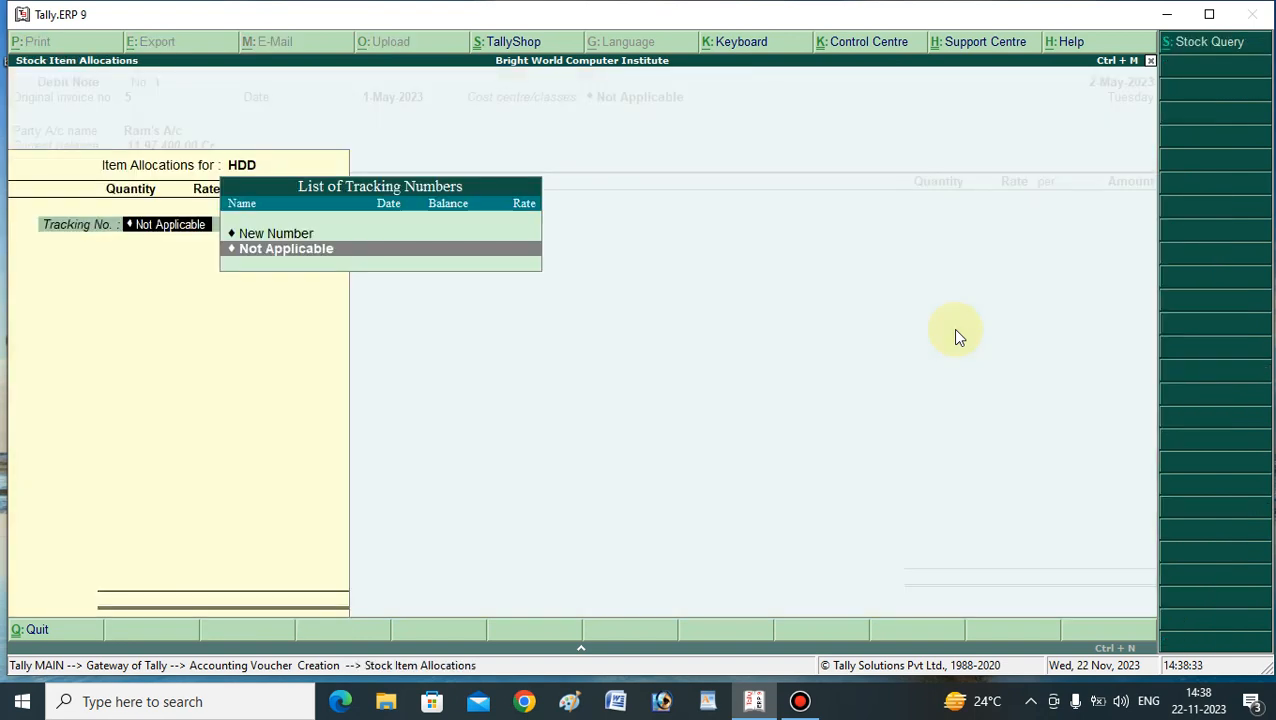
{"action": "key", "text": "Return"}
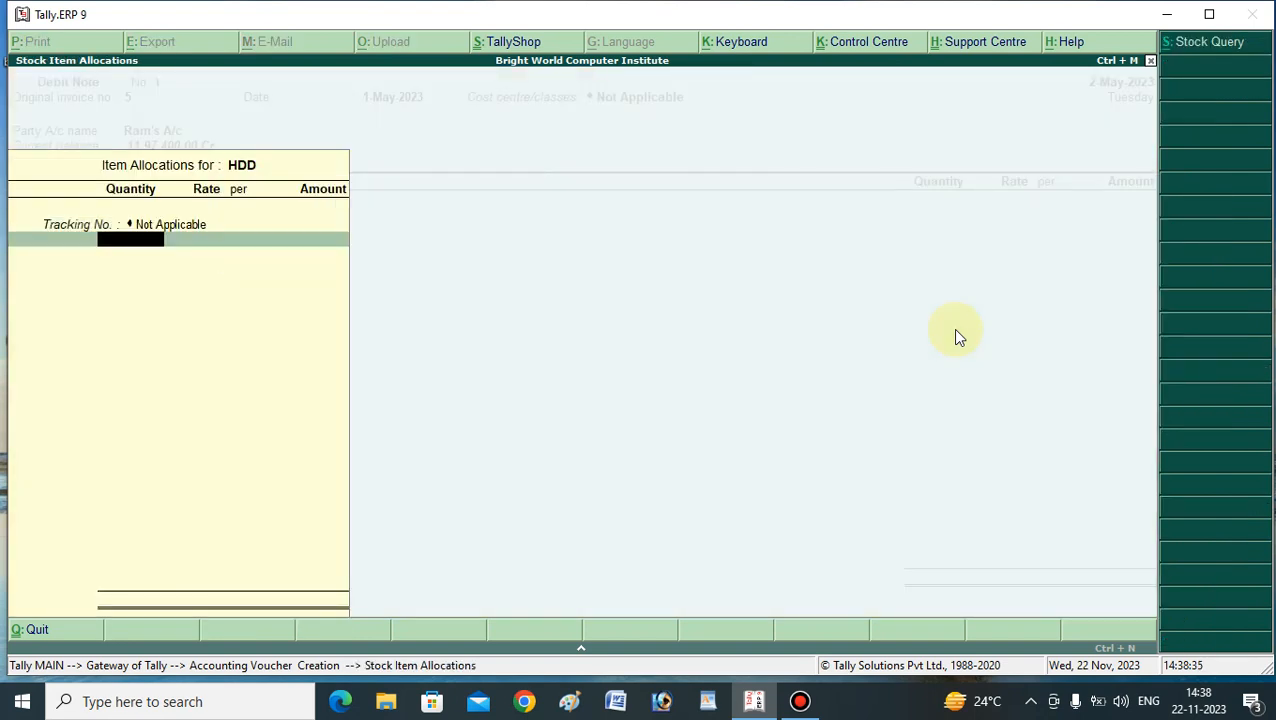
{"action": "type", "text": "m"}
{"action": "key", "text": "BackSpace"}
{"action": "type", "text": "10"}
{"action": "key", "text": "BackSpace"}
{"action": "key", "text": "BackSpace"}
{"action": "type", "text": "2"}
{"action": "key", "text": "Return"}
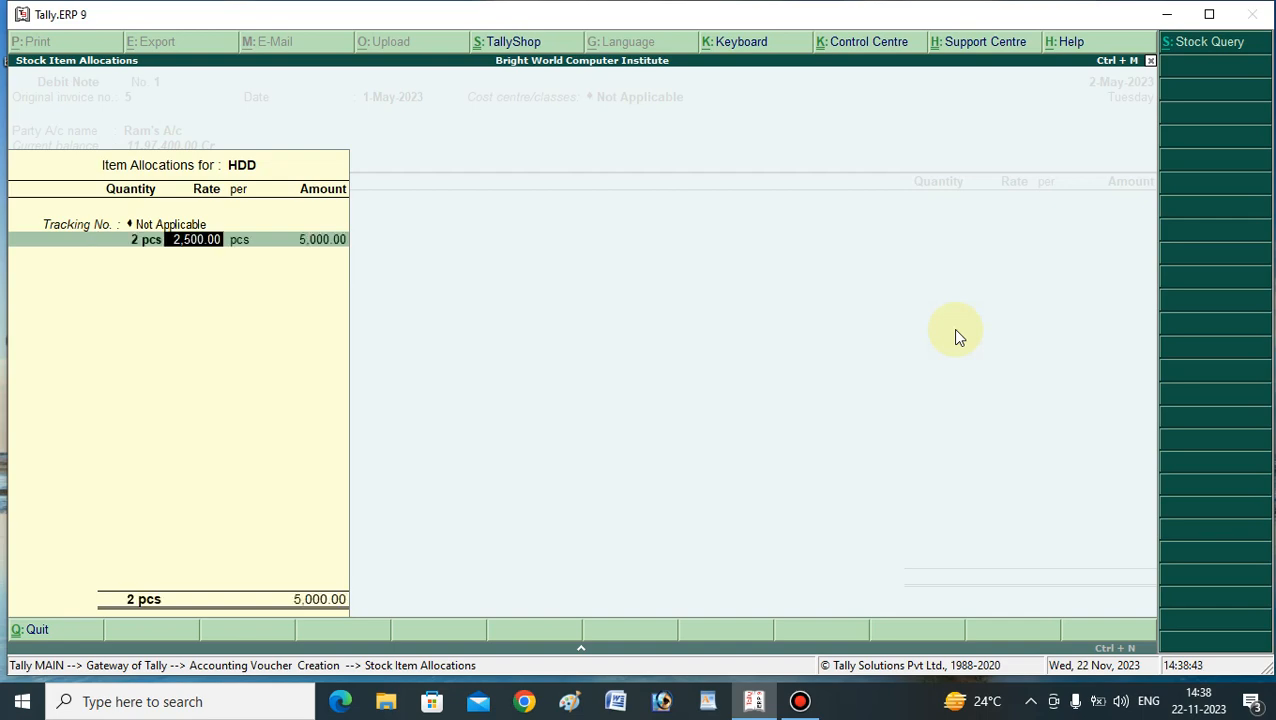
{"action": "key", "text": "Return"}
{"action": "key", "text": "Return"}
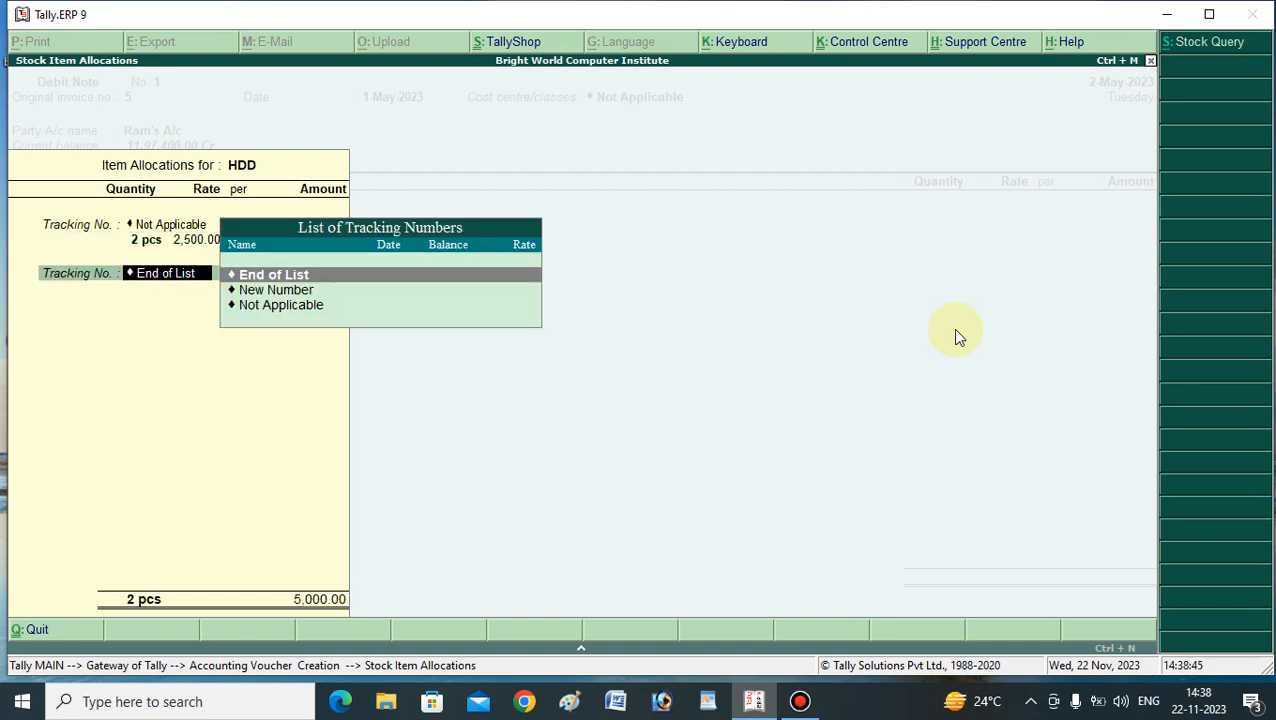
{"action": "key", "text": "Return"}
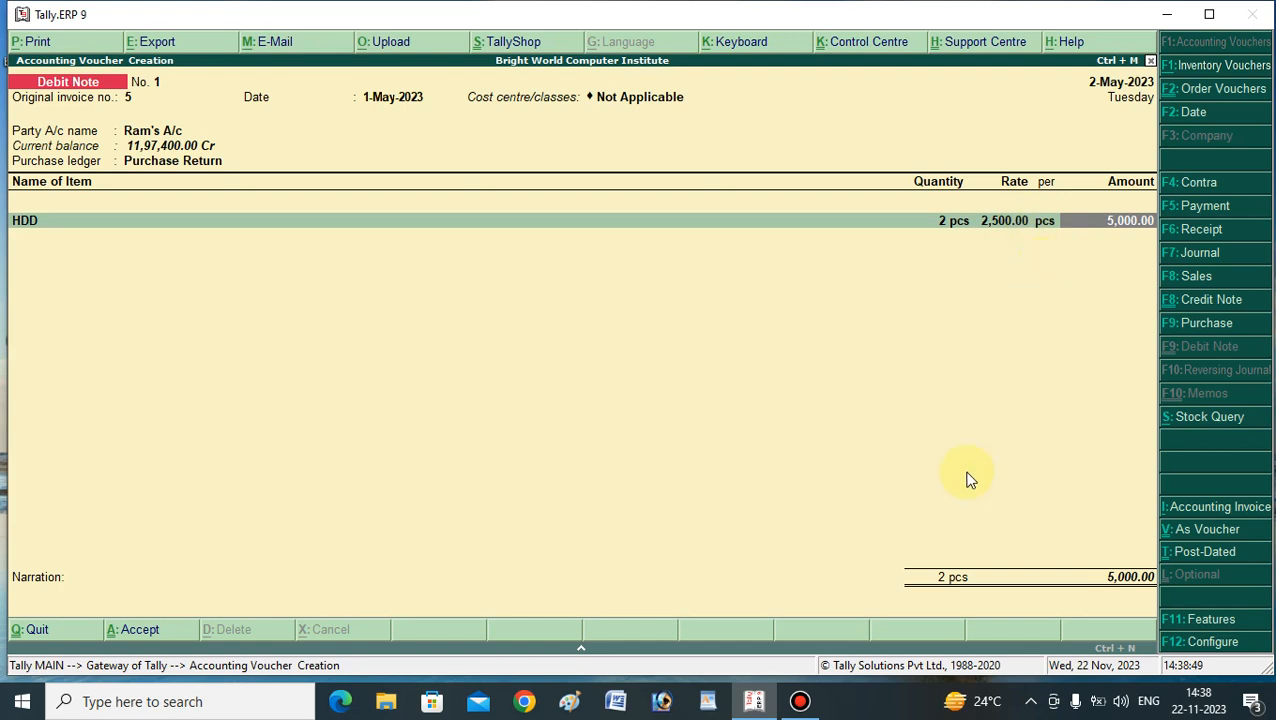
End the item and ledger lists, leave the narration blank, accept the debit note and leave voucher entry.
{"action": "key", "text": "Return"}
{"action": "key", "text": "Return"}
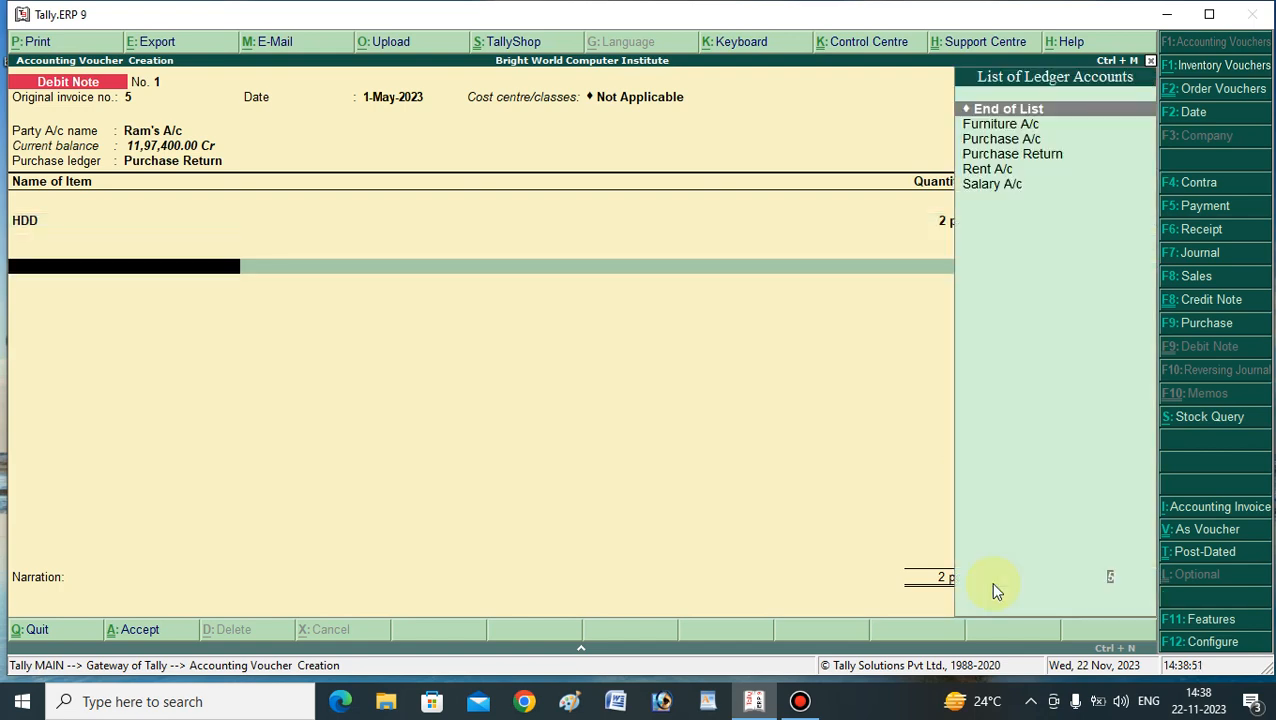
{"action": "key", "text": "Return"}
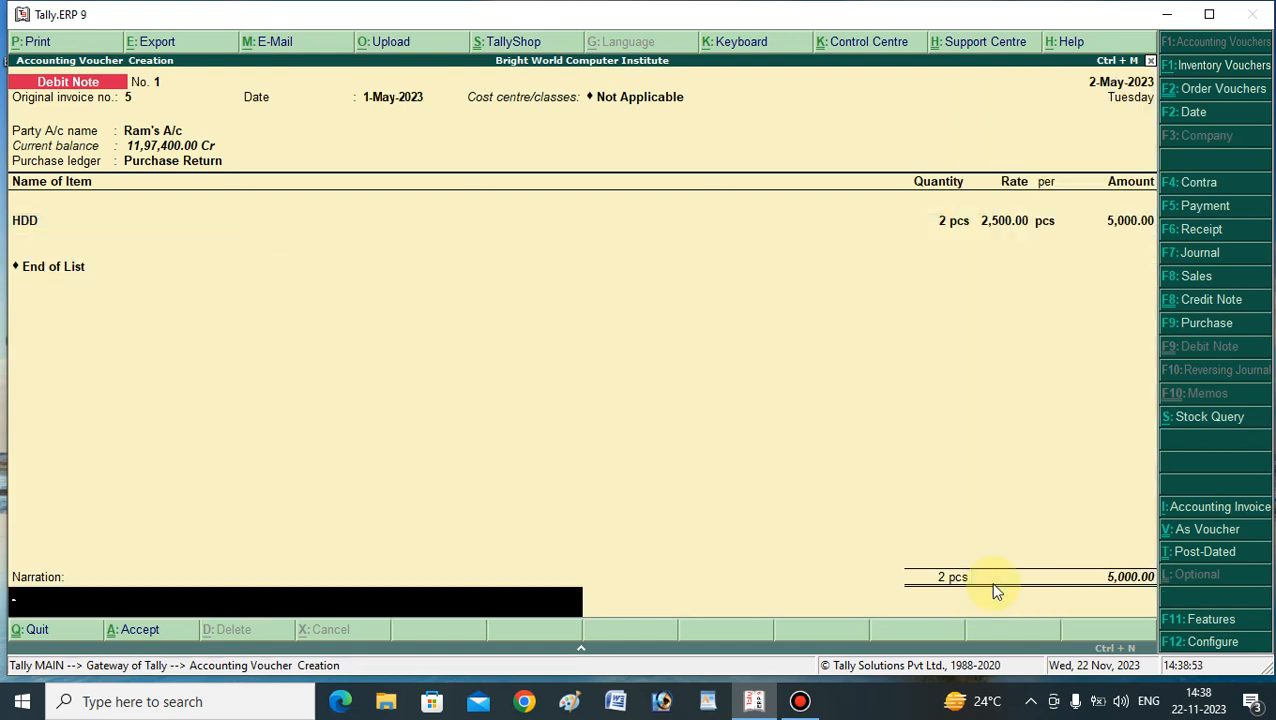
{"action": "key", "text": "Return"}
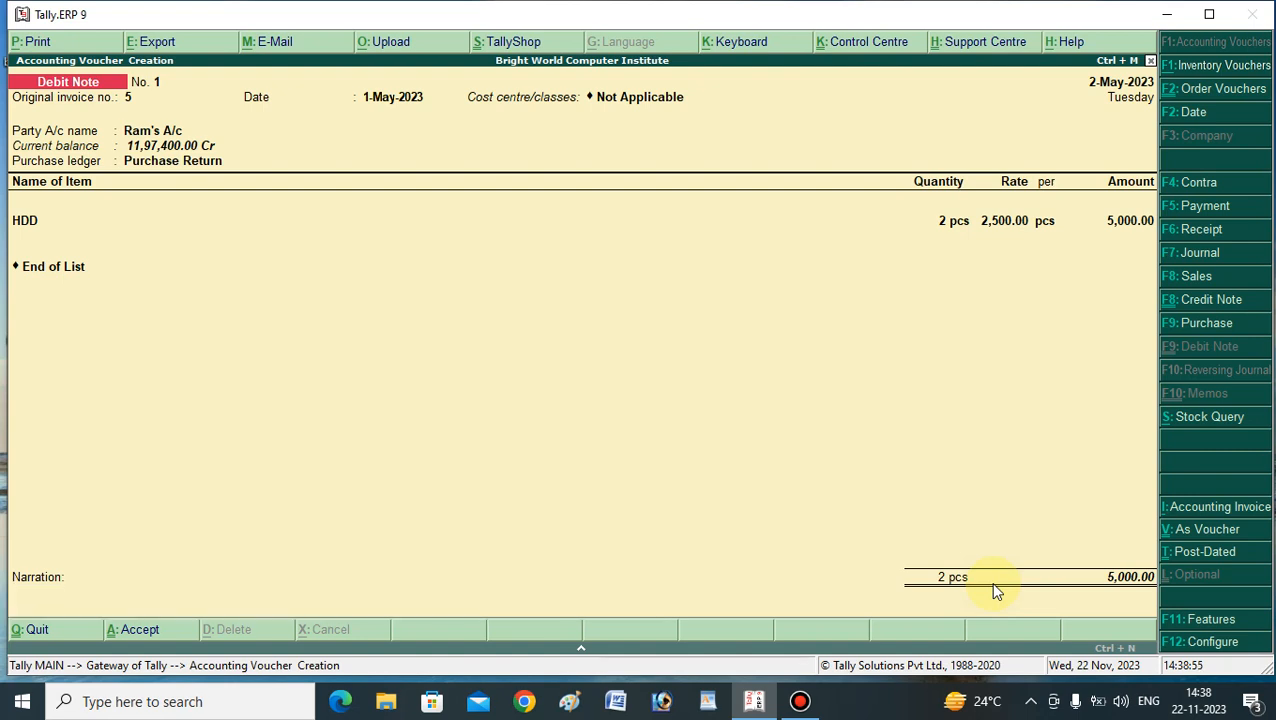
{"action": "key", "text": "Return"}
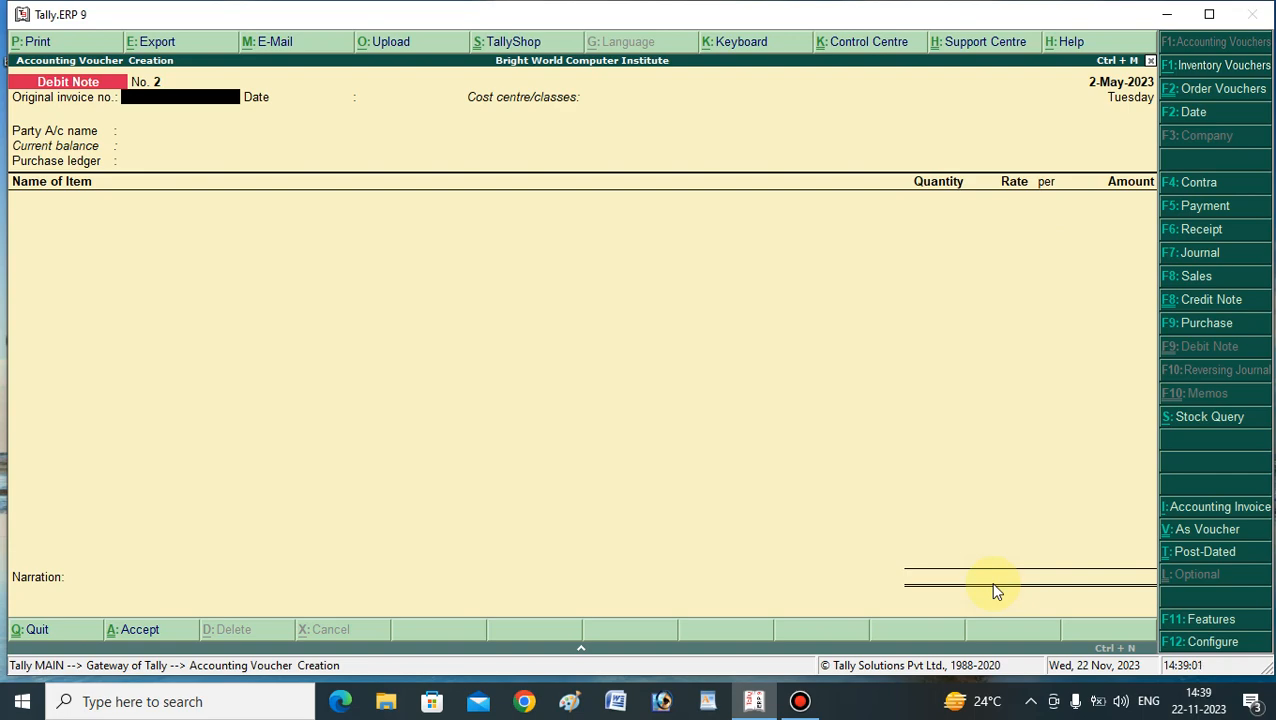
{"action": "key", "text": "Escape"}
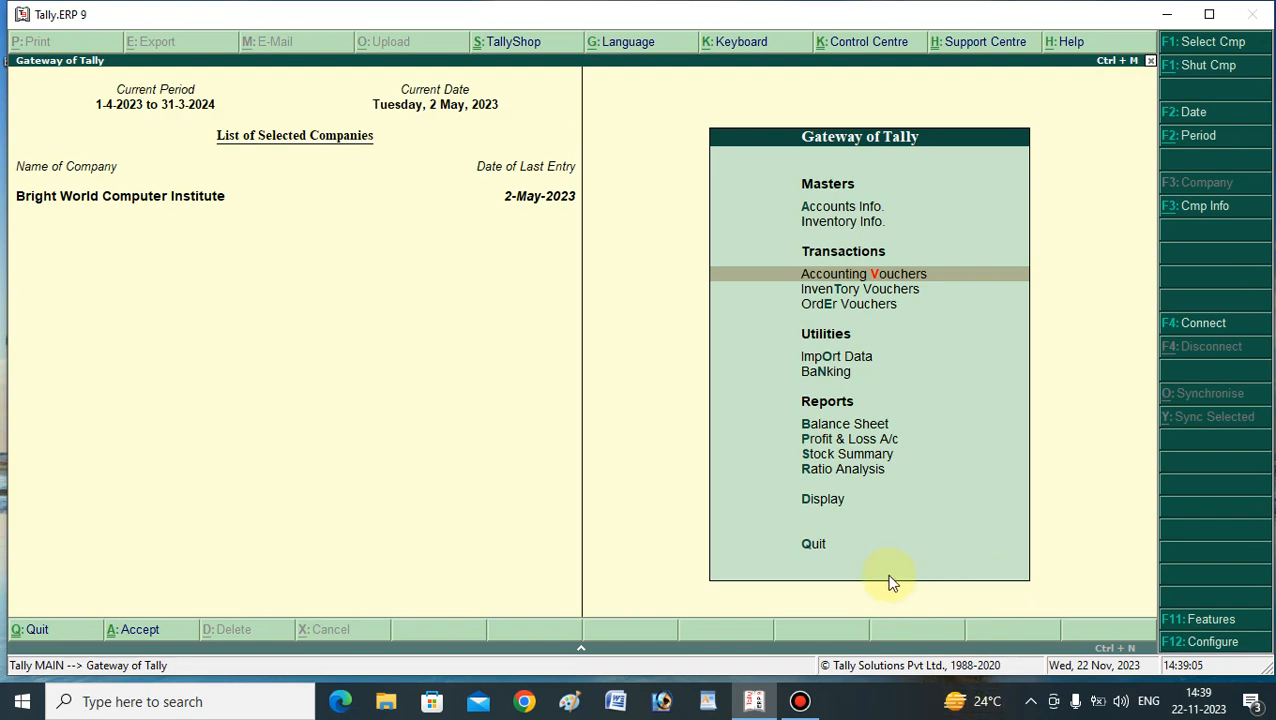
Display the stock item monthly summary for HDD from the inventory books.
{"action": "left_click", "coordinate": [824, 498]}
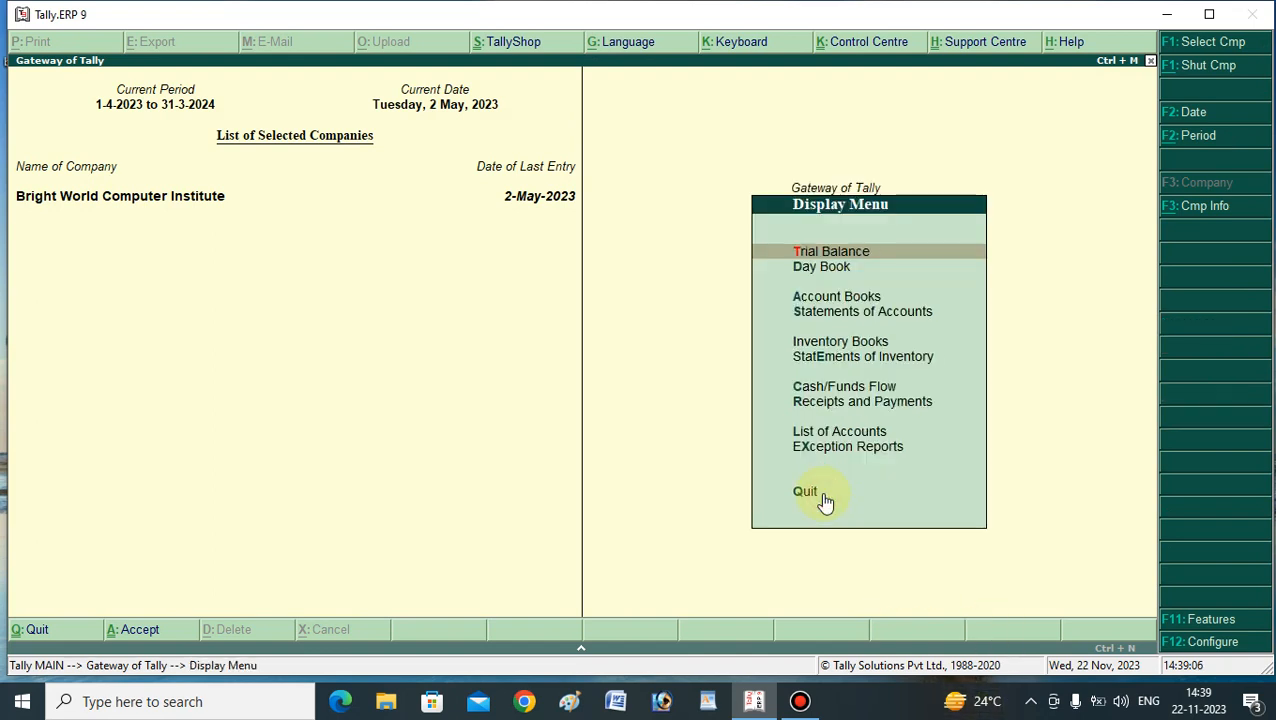
{"action": "left_click", "coordinate": [829, 345]}
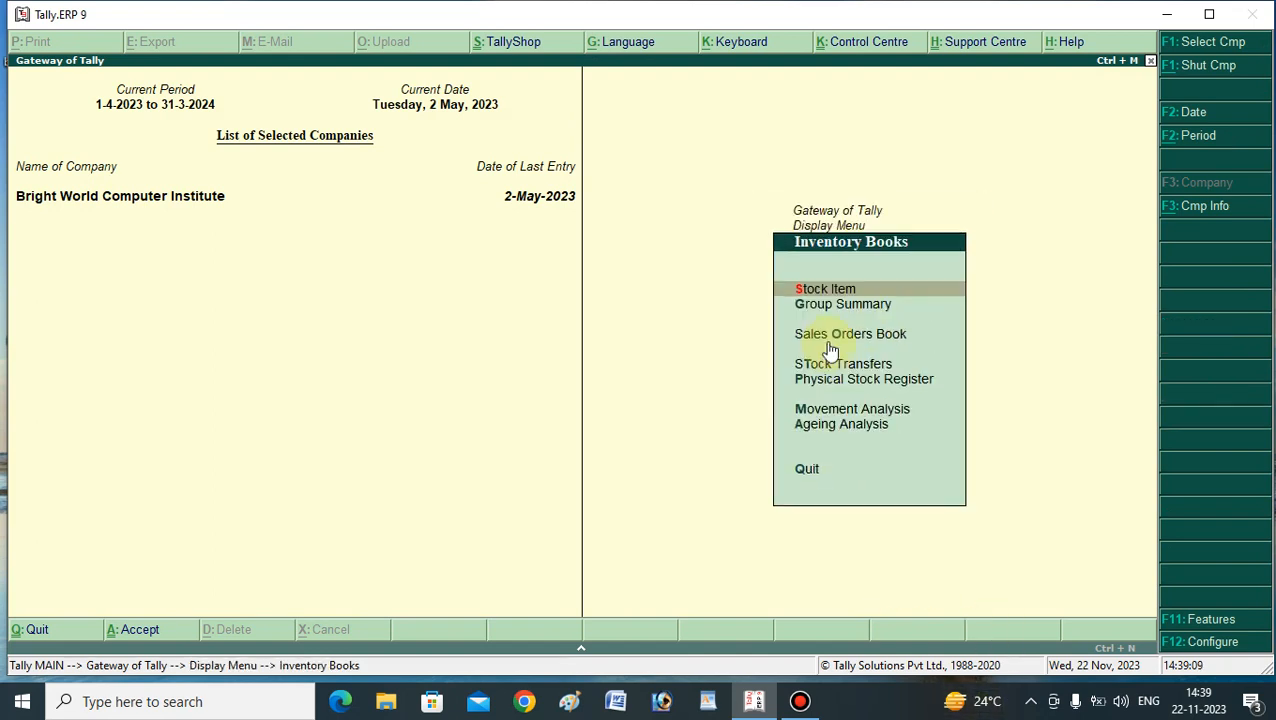
{"action": "left_click", "coordinate": [820, 288]}
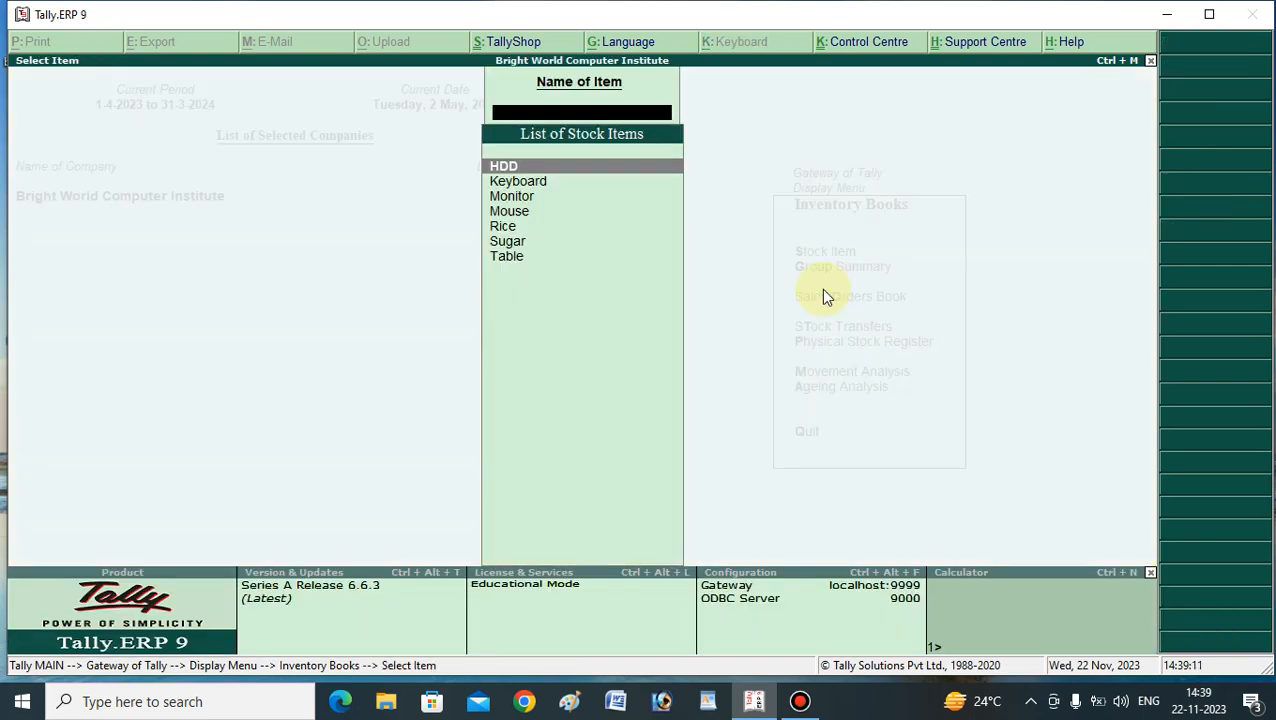
{"action": "left_click", "coordinate": [516, 168]}
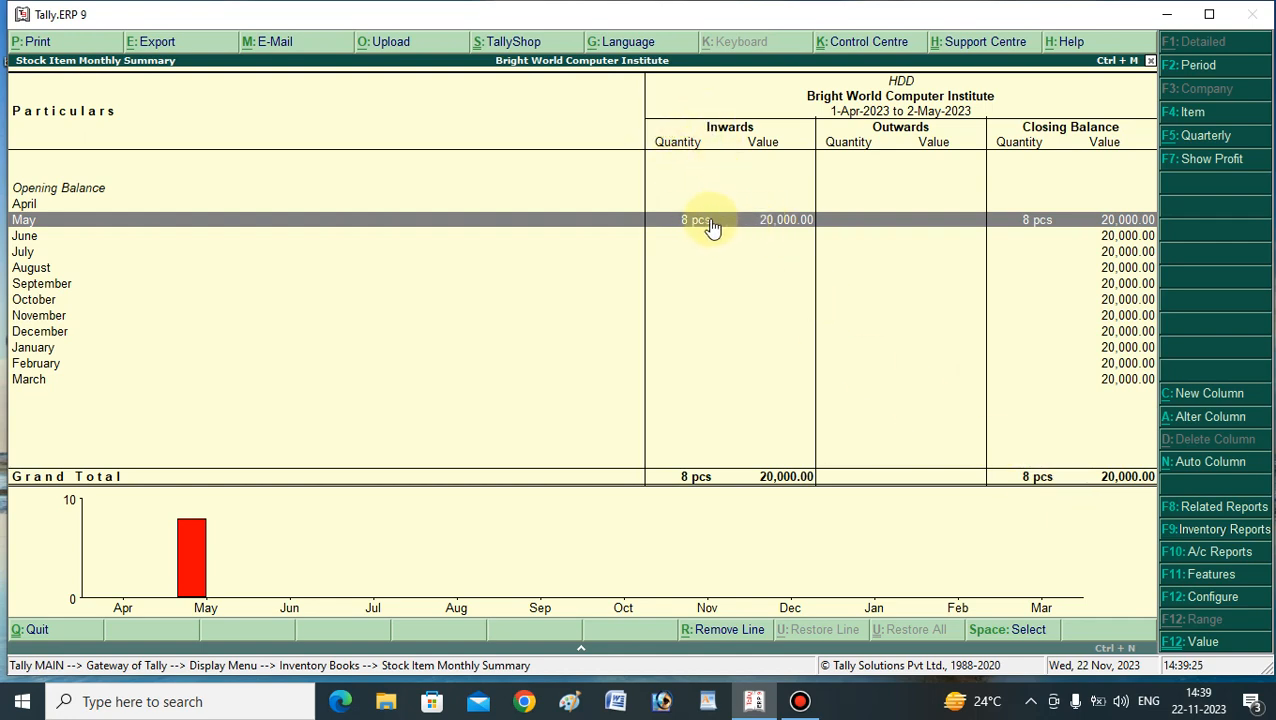
Open HDD's stock vouchers for May and examine the purchase and debit note entries.
{"action": "double_click", "coordinate": [781, 225]}
{"action": "key", "text": "Down"}
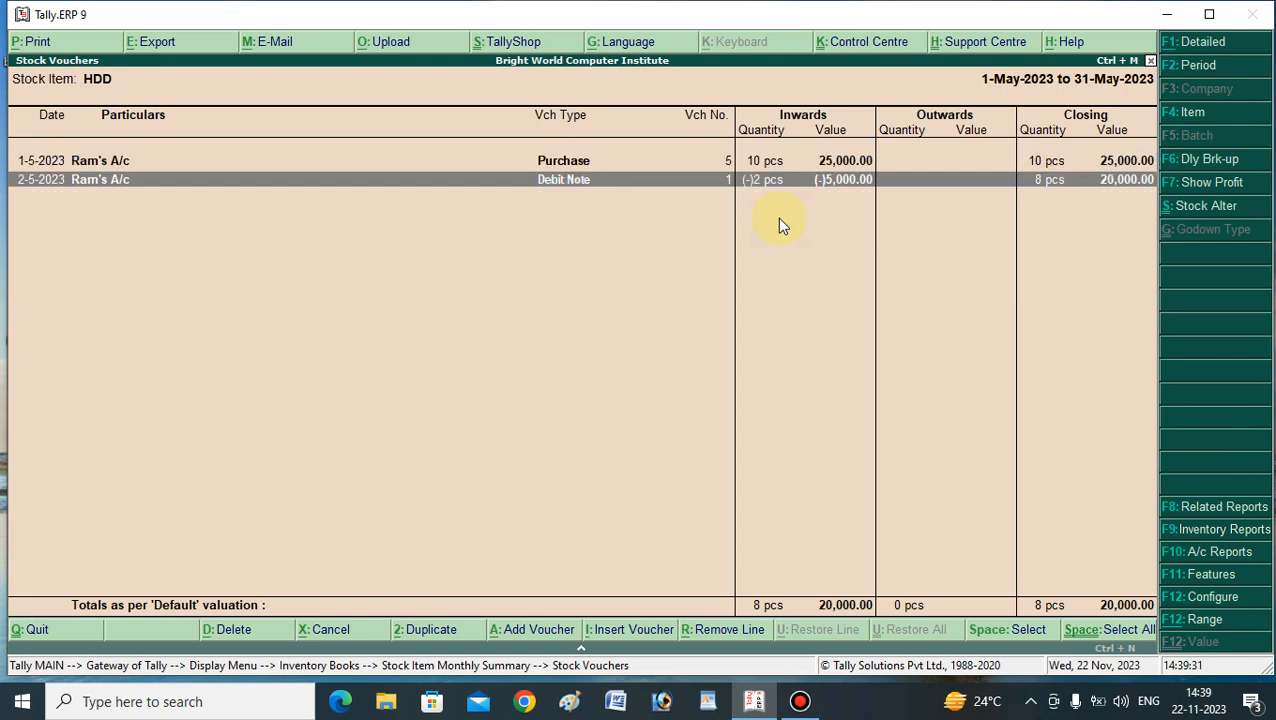
{"action": "key", "text": "Up"}
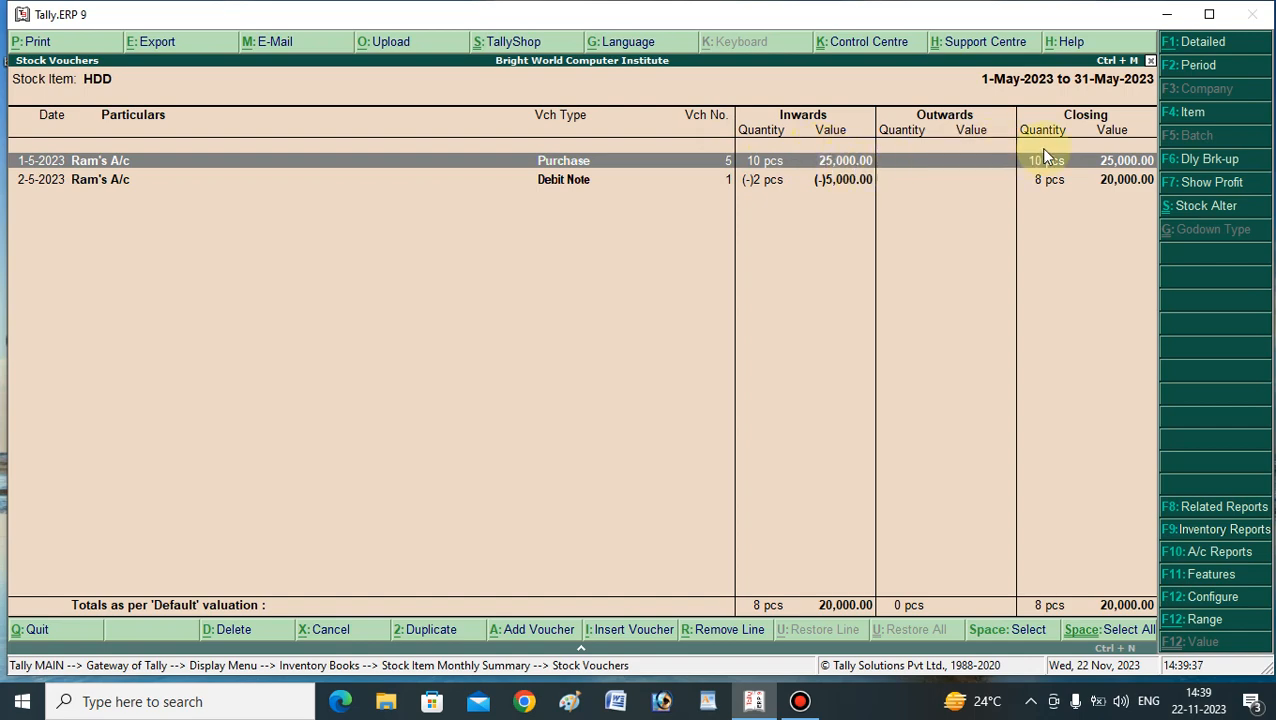
{"action": "left_click", "coordinate": [105, 181]}
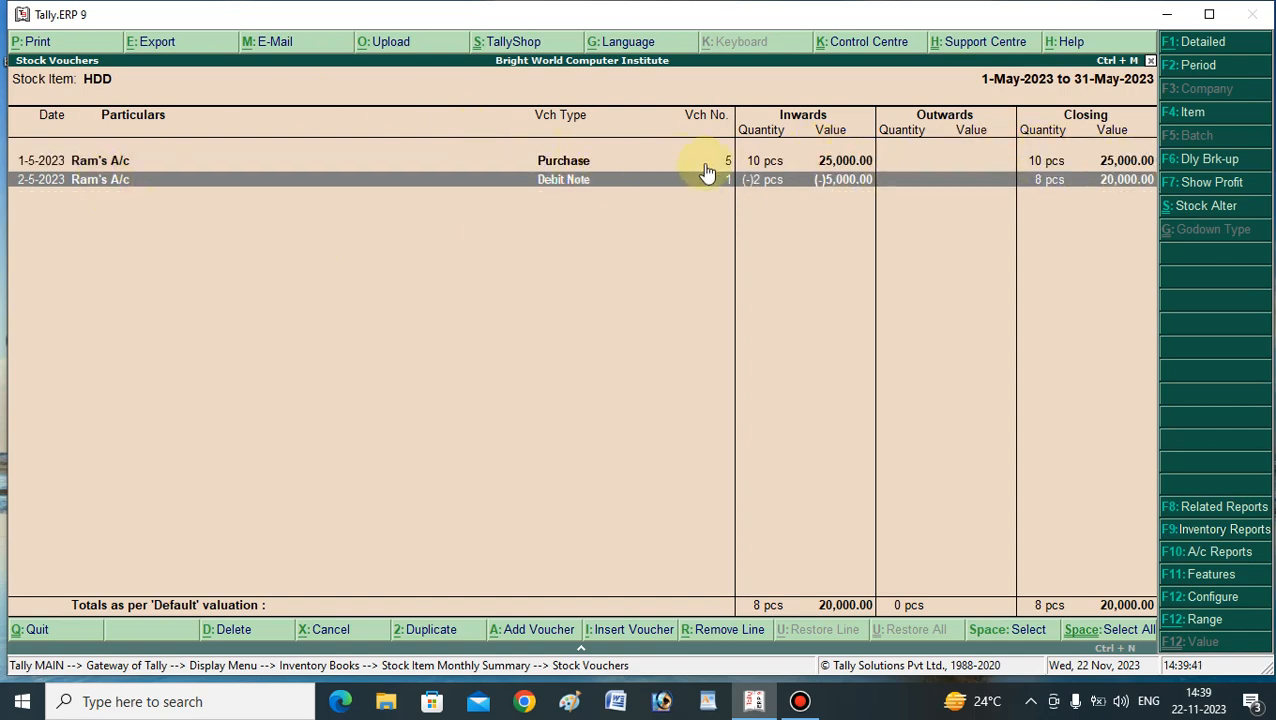